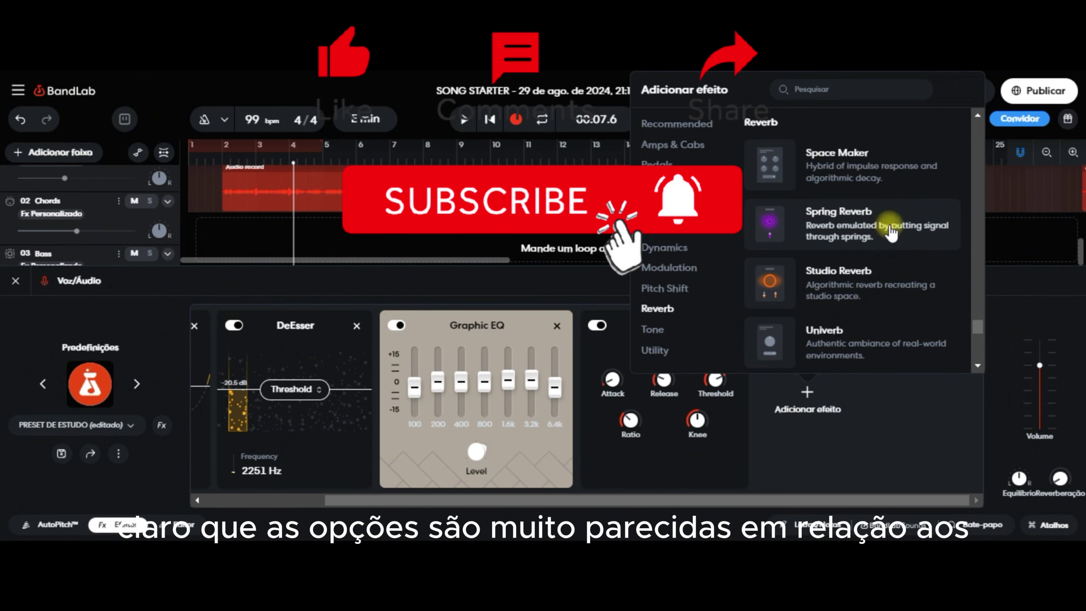
Browse the reverb effects and add Space Maker after DIGI Comp in the vocal track's effect chain
scroll(912, 225, "down", 2)
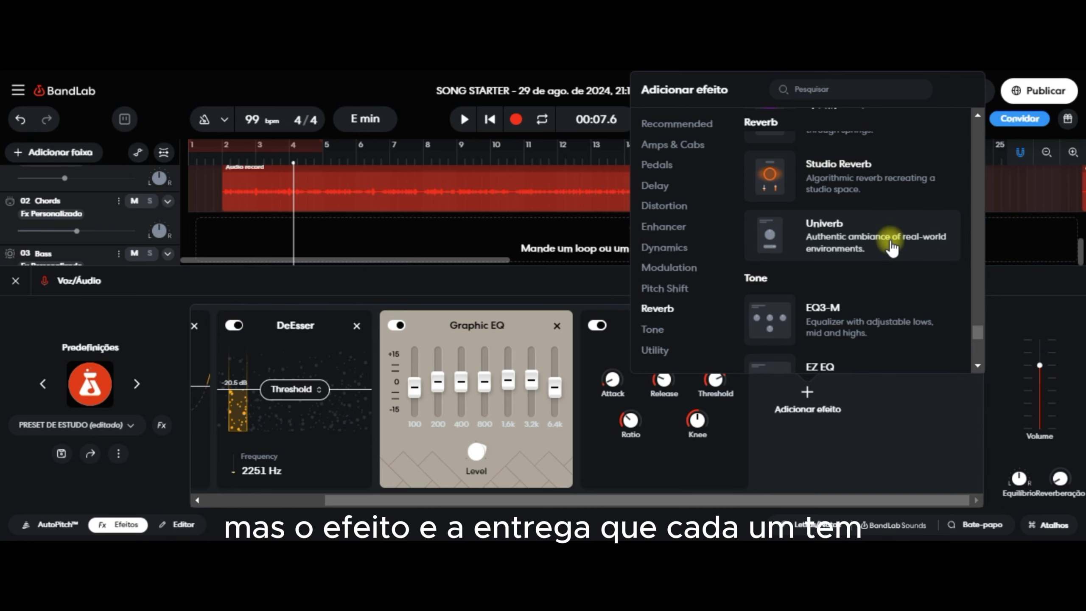
scroll(892, 240, "up", 2)
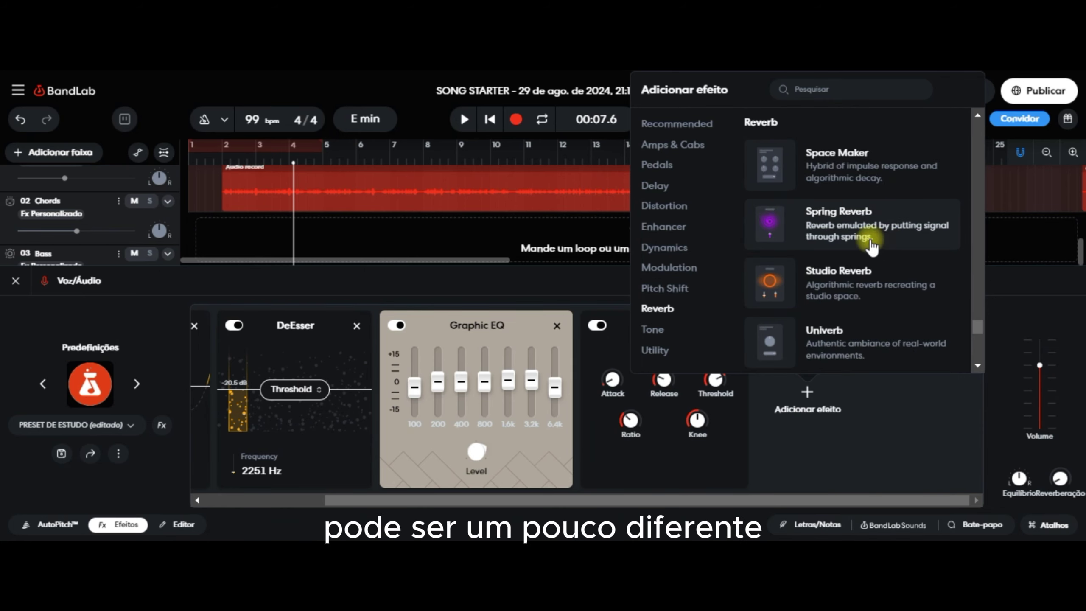
scroll(868, 242, "up", 2)
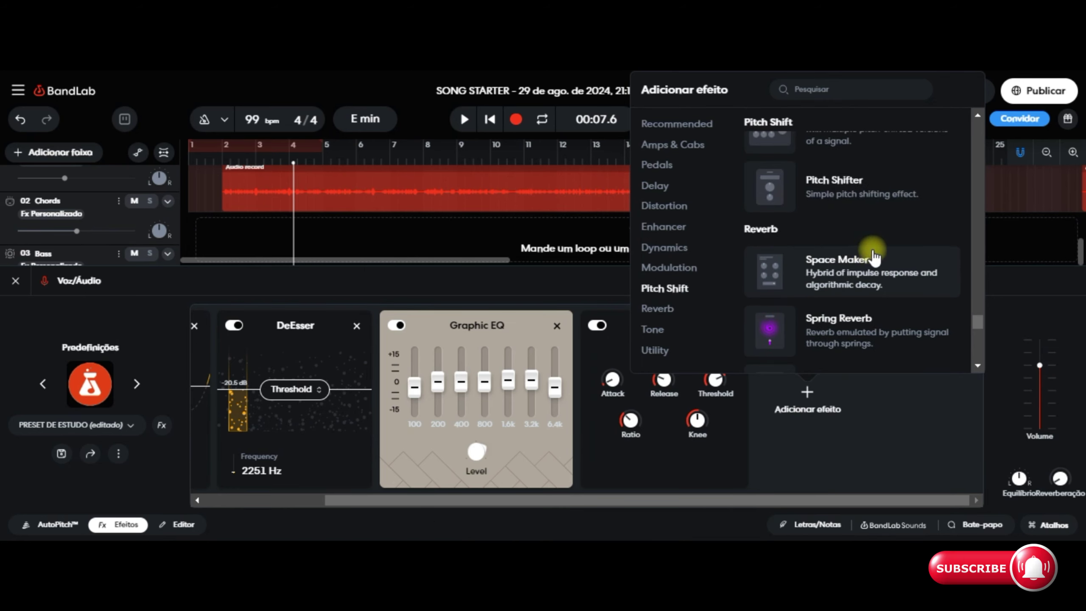
scroll(872, 244, "down", 2)
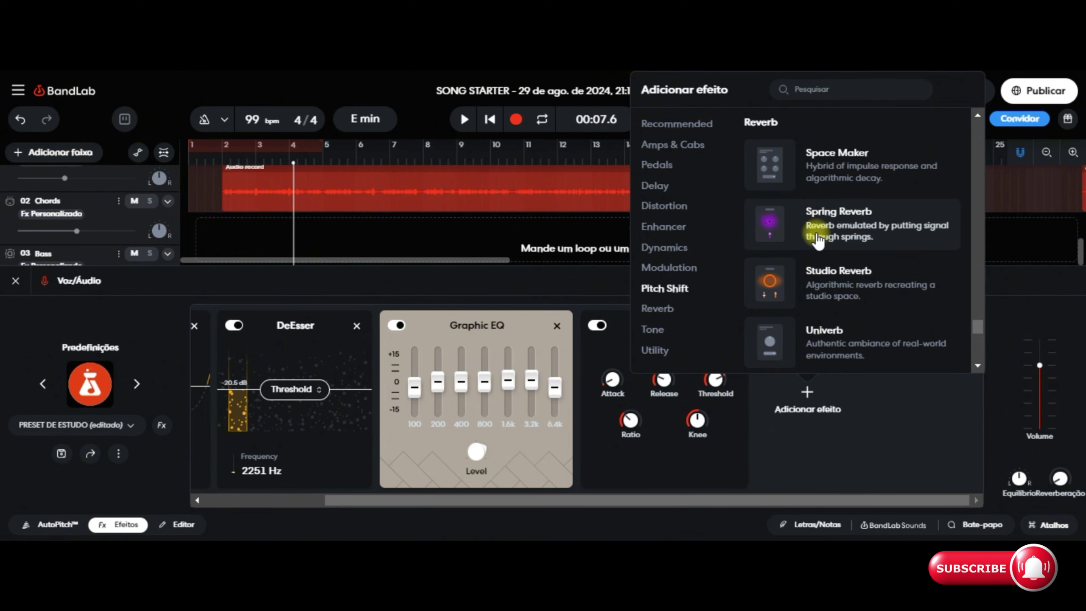
left_click(861, 169)
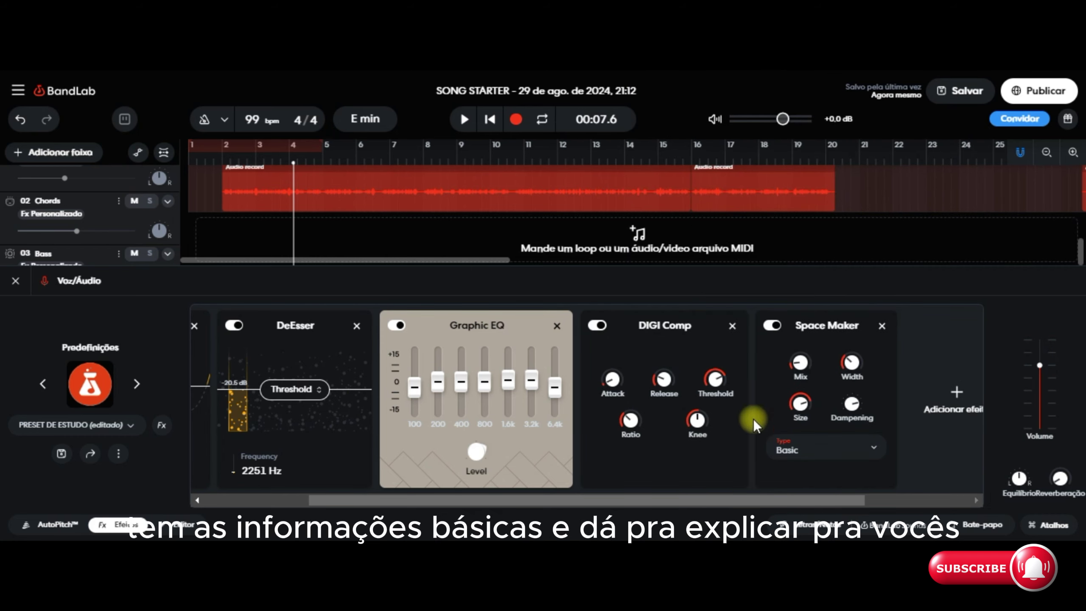
left_click_drag(773, 494, 874, 495)
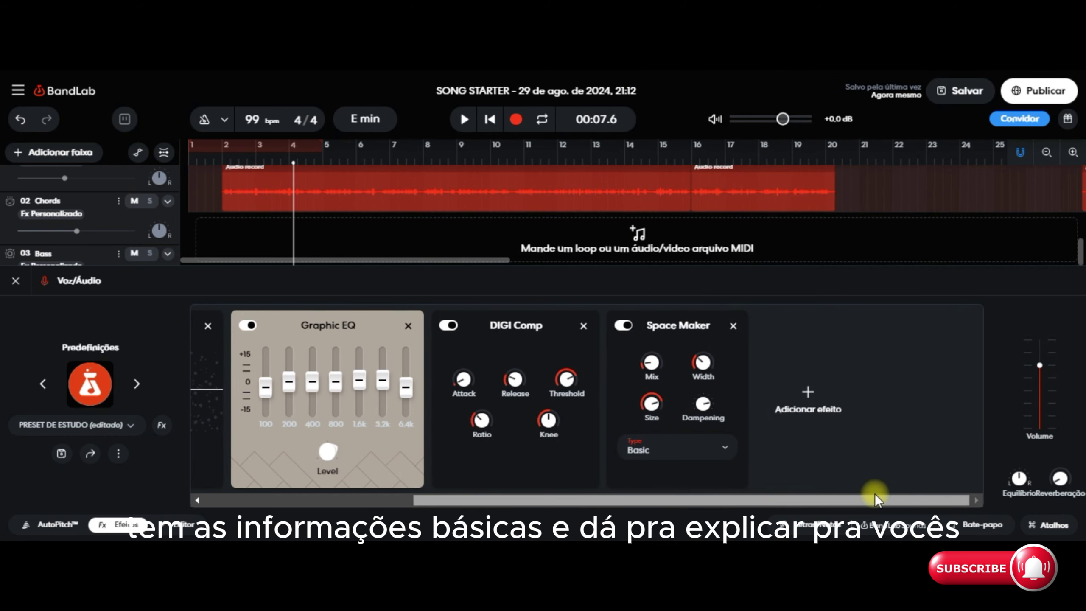
Play the song from just before bar 2 to hear the vocal with Space Maker
left_click(218, 156)
left_click(465, 120)
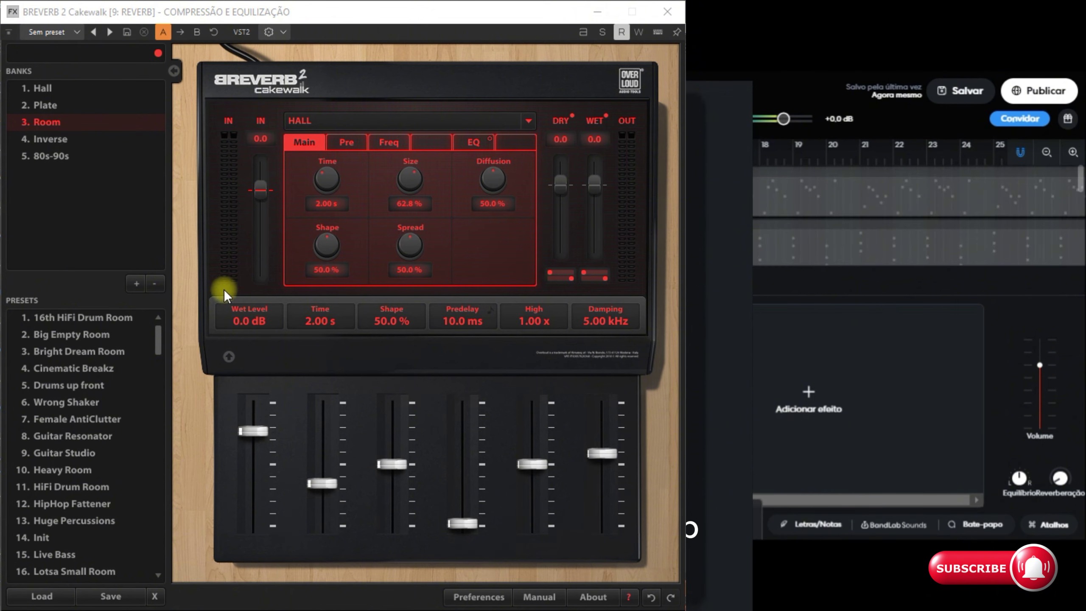
In the BREVERB 2 Cakewalk plugin, load the Hall bank preset "Vocalist Says..." and discard the unsaved changes
left_click(52, 86)
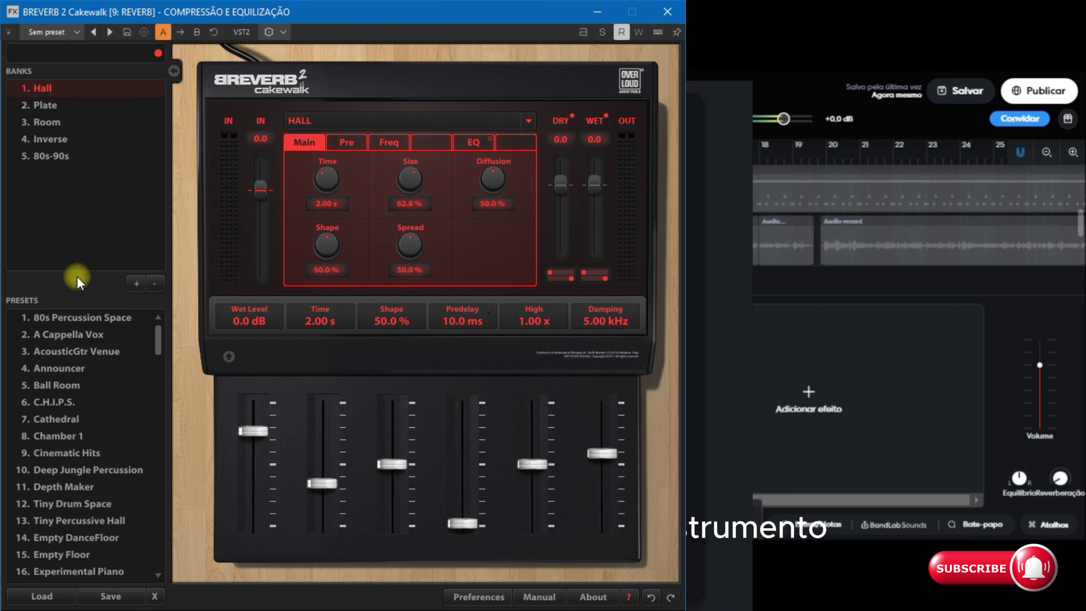
left_click(60, 78)
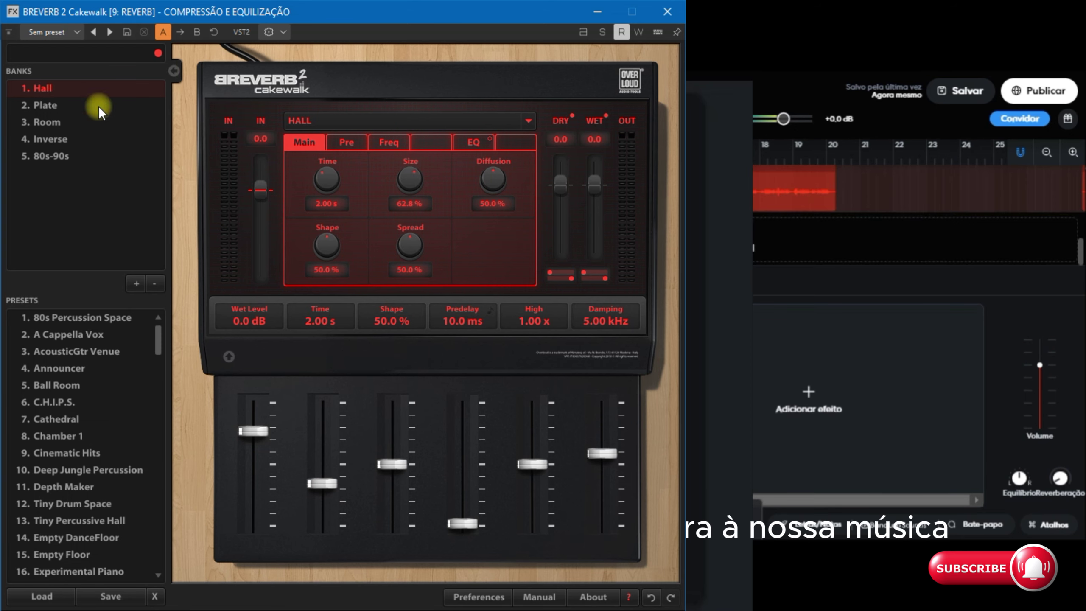
left_click_drag(160, 332, 162, 356)
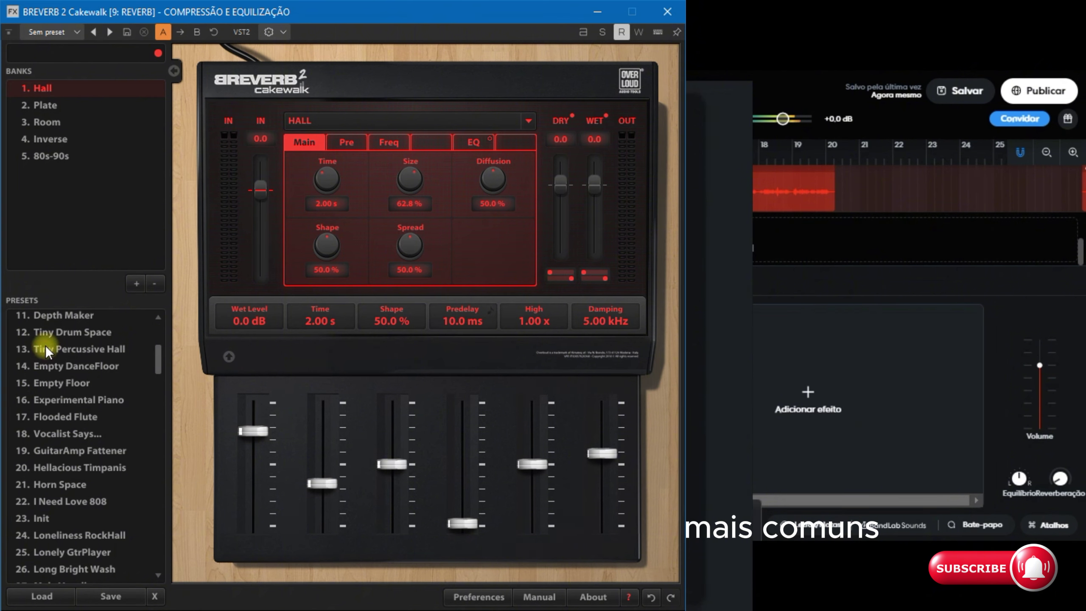
left_click(50, 435)
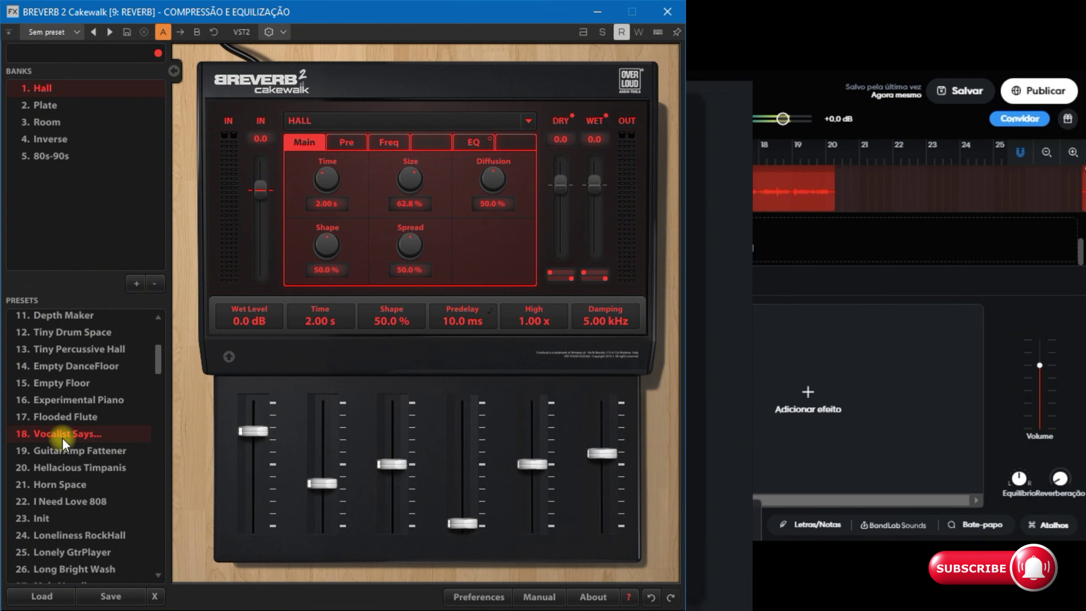
double_click(74, 438)
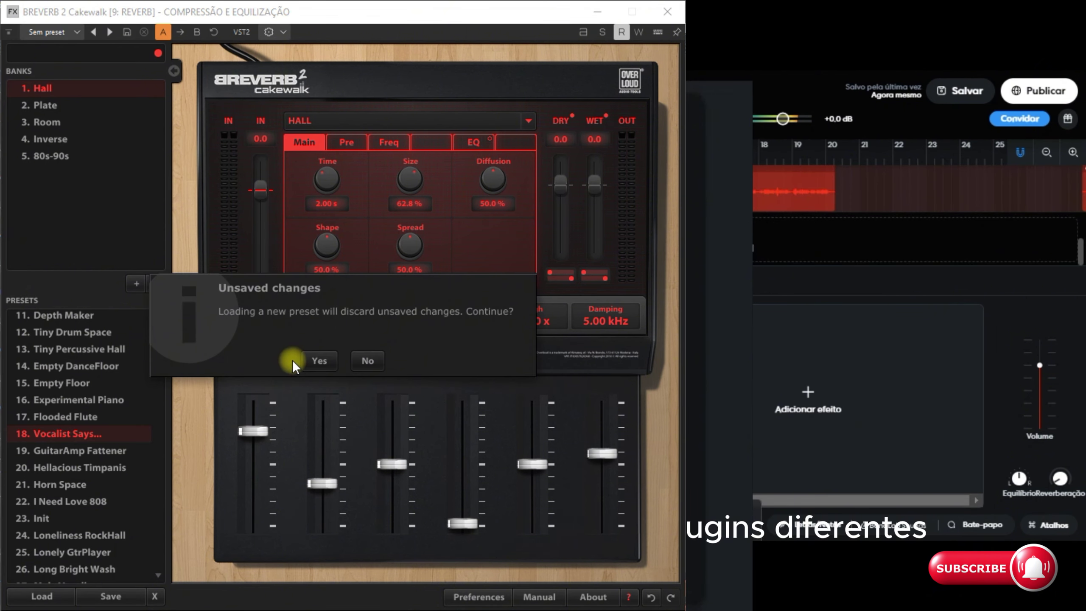
left_click(319, 361)
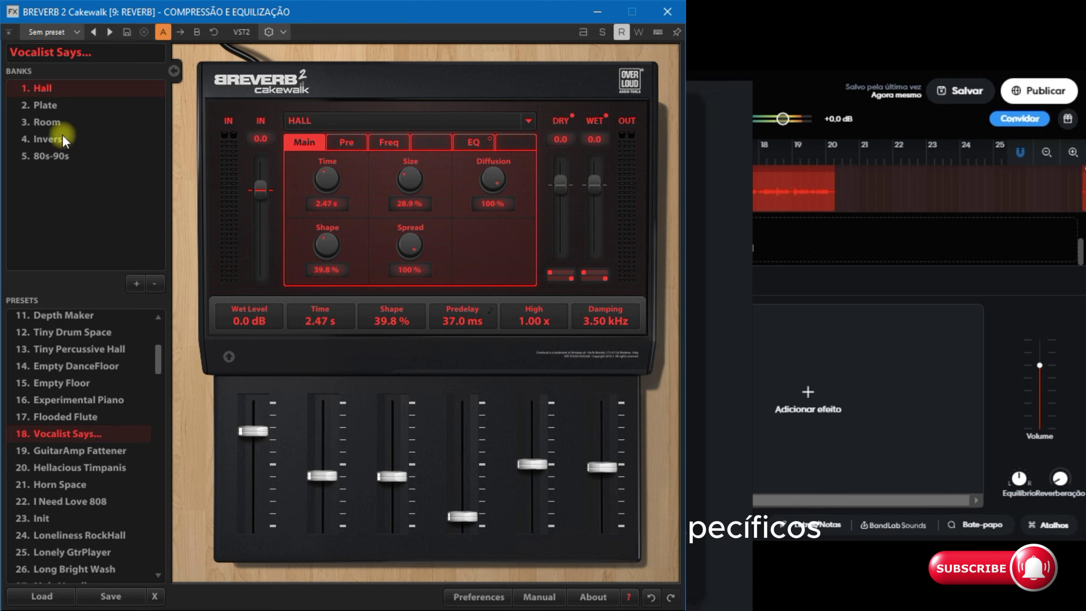
Switch BREVERB 2 to the Plate bank and look through its presets
left_click(46, 106)
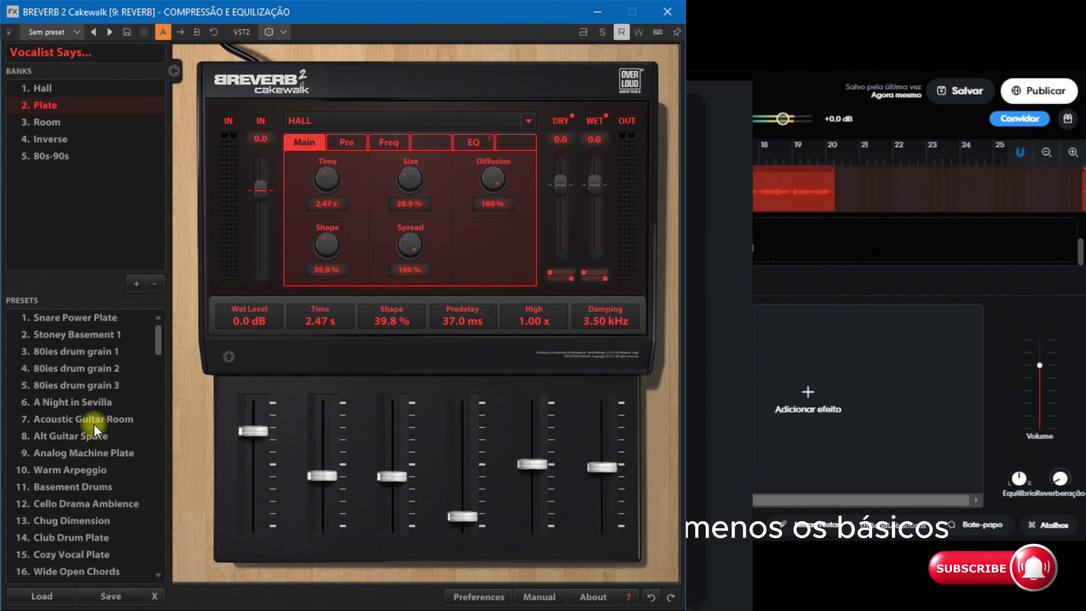
scroll(83, 514, "down", 3)
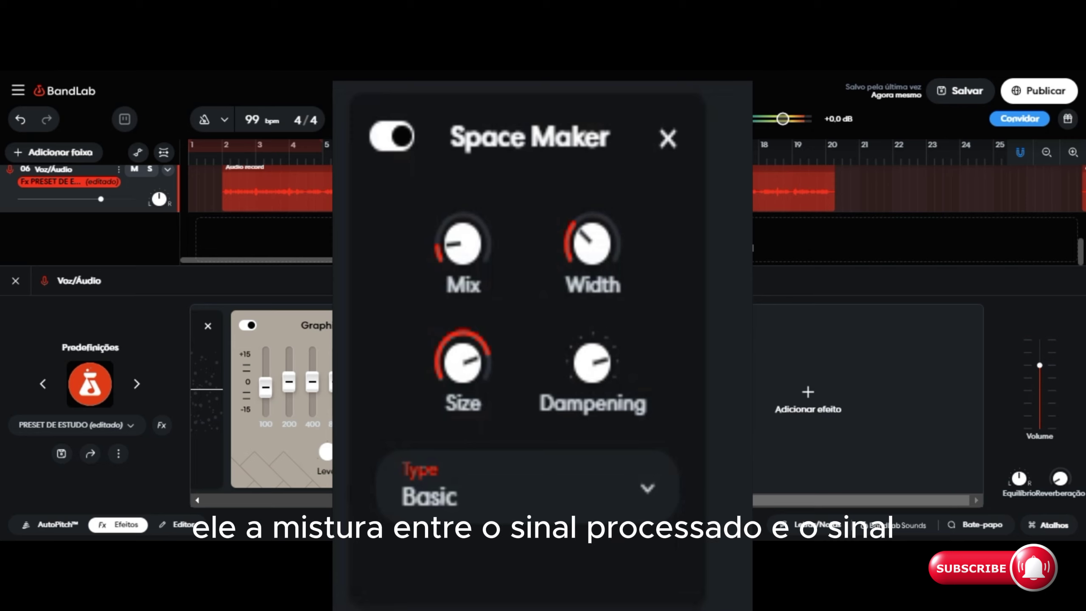
Return to BandLab, place the playhead just before bar 2 and view Space Maker's available room types
left_click(218, 158)
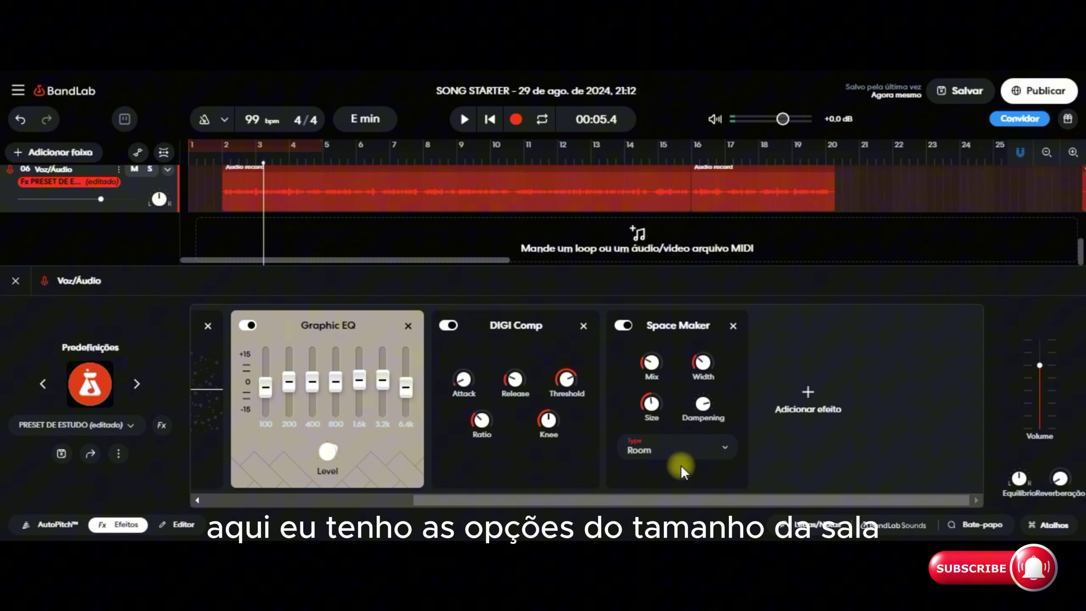
left_click(707, 449)
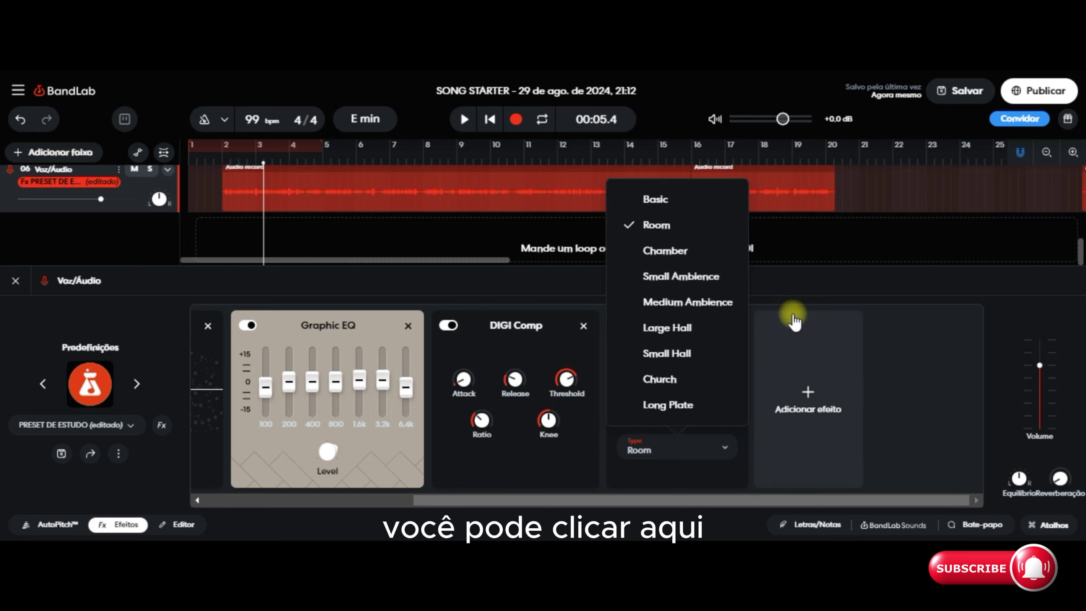
left_click(843, 409)
Lower Space Maker's Size slightly on the vocal track
left_click(651, 403)
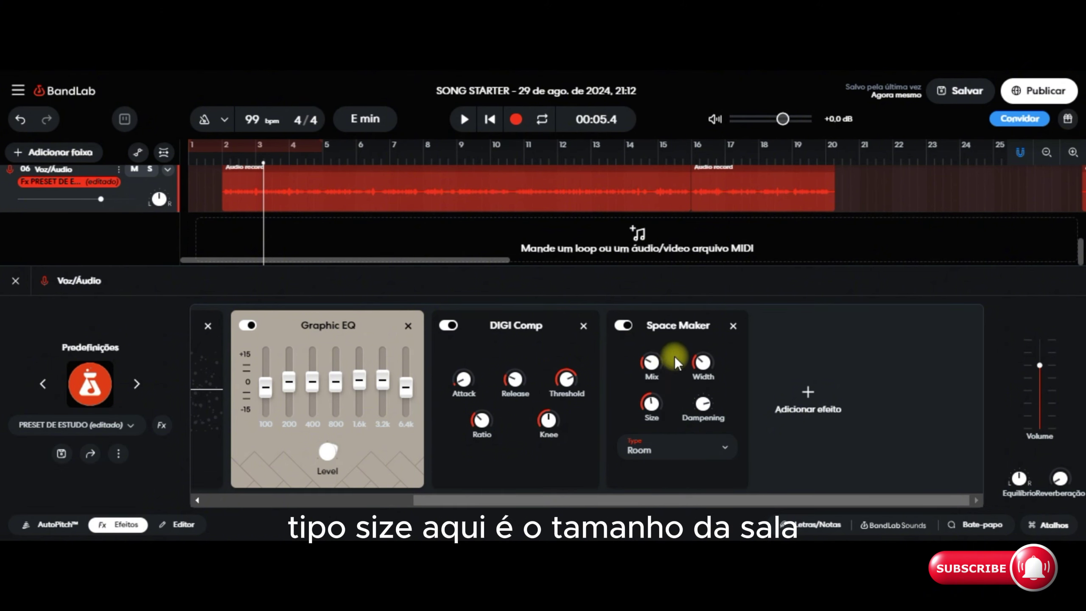
left_click_drag(651, 401, 650, 410)
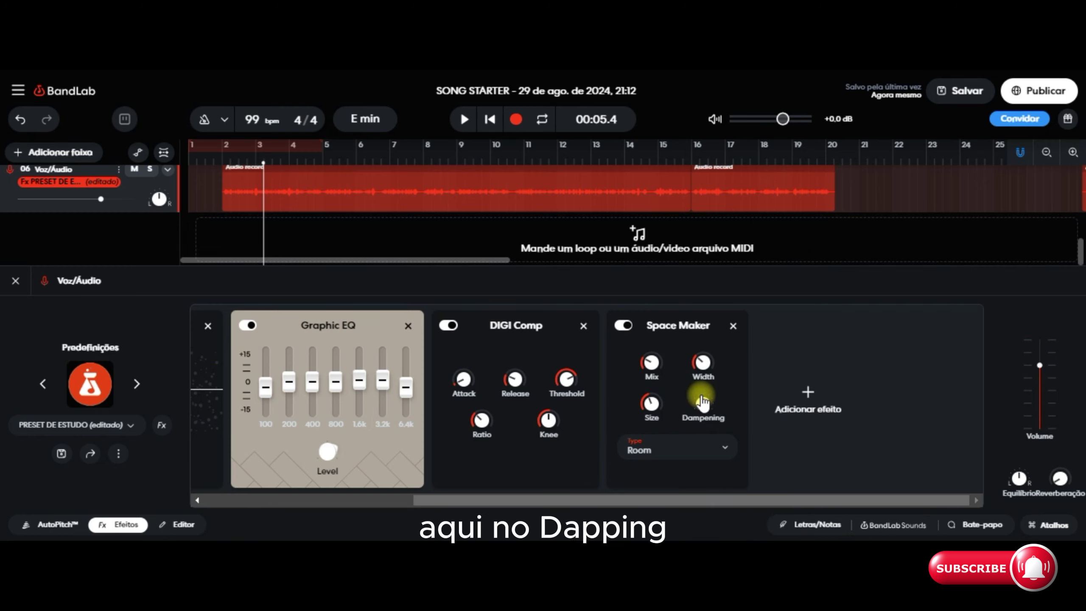
Try Space Maker's Width at 0.0 during playback, pause the song and turn the Width back up
mouse_move(703, 404)
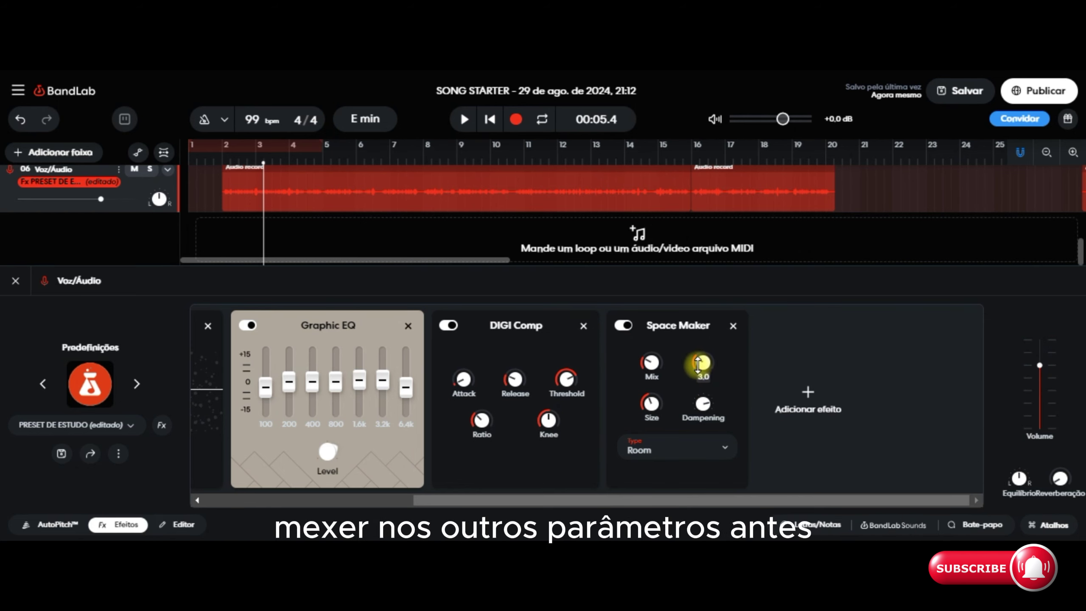
left_click_drag(699, 362, 703, 413)
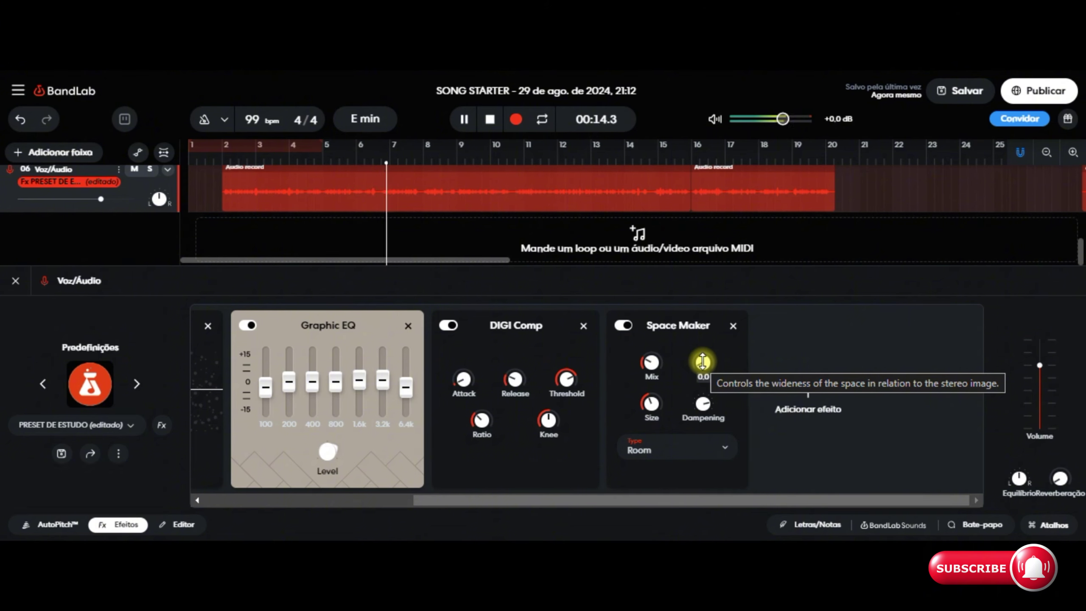
left_click(464, 119)
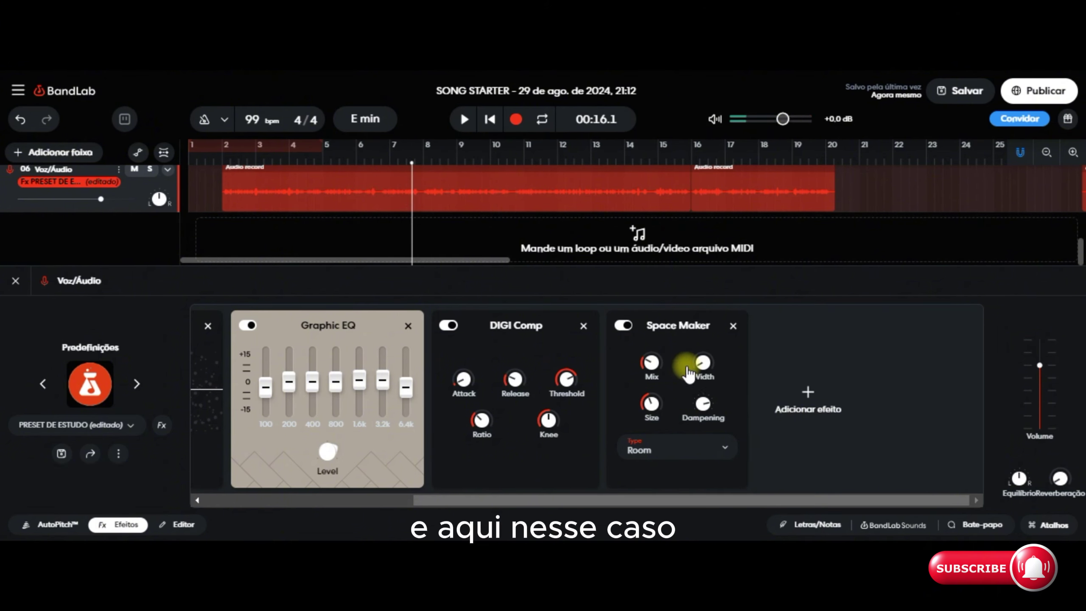
mouse_move(703, 363)
left_click_drag(703, 363, 697, 321)
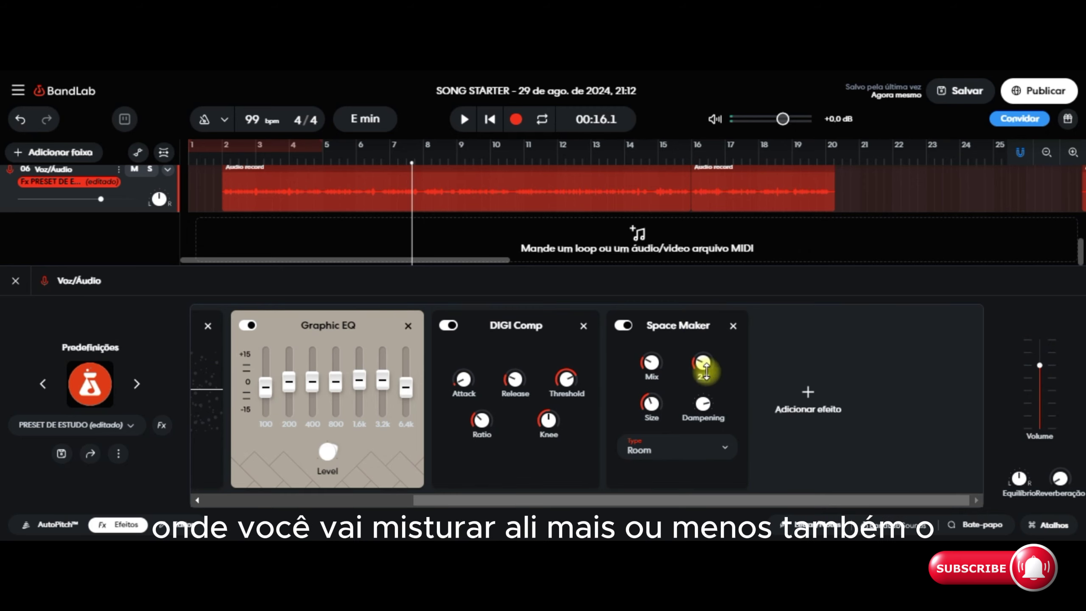
left_click_drag(710, 372, 700, 345)
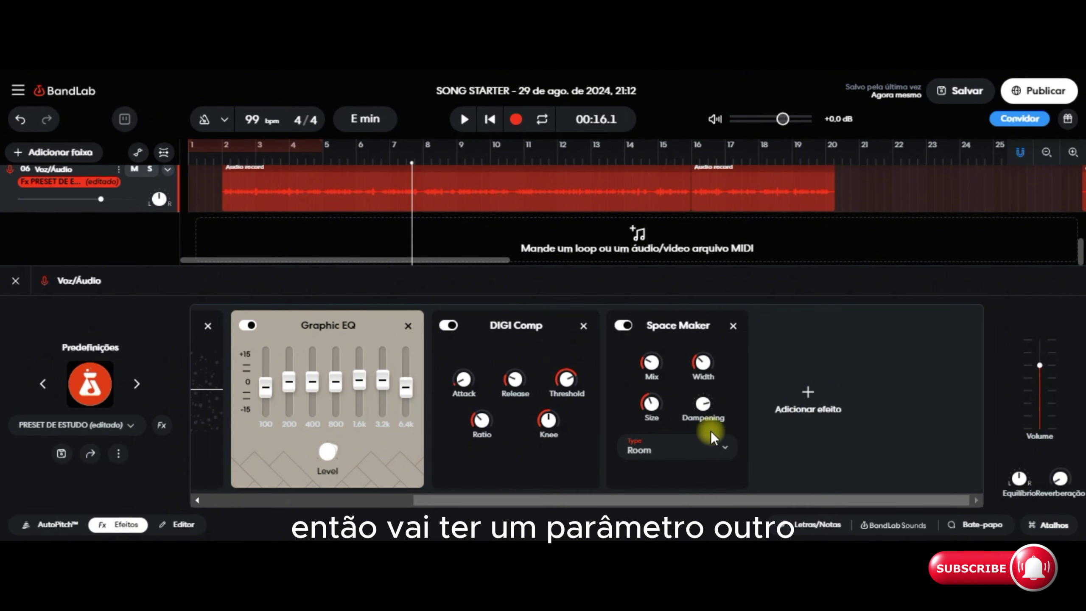
mouse_move(718, 408)
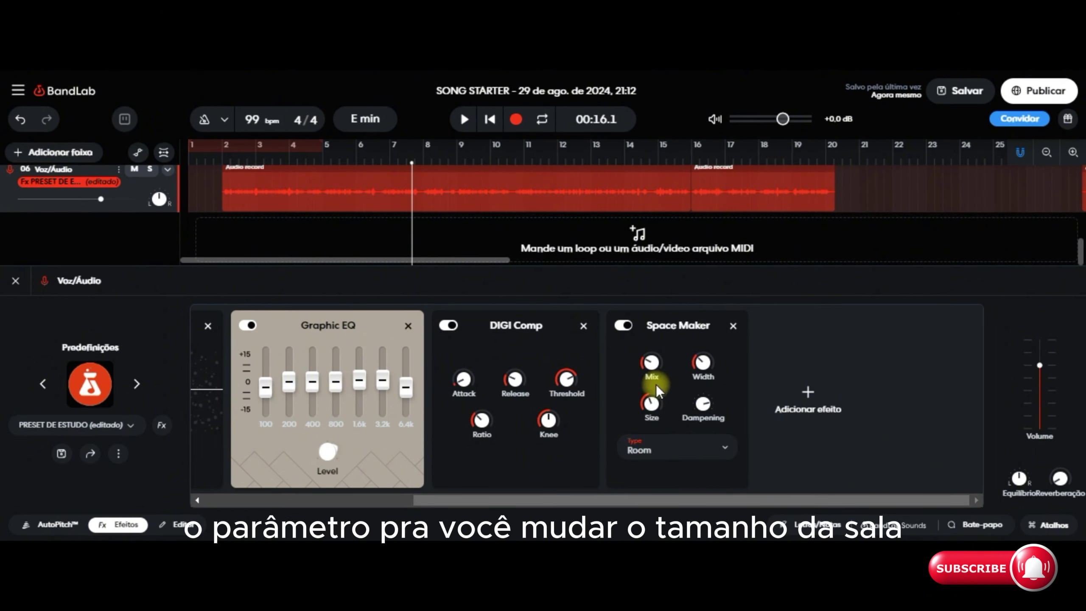
mouse_move(705, 406)
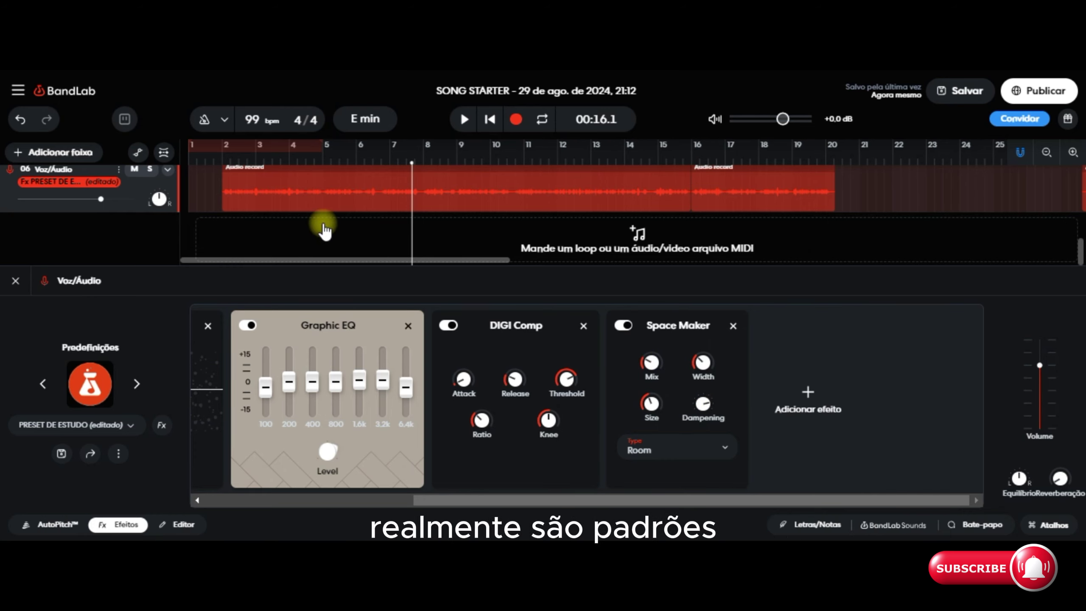
Play the vocal from just before bar 2 to check the reverb, and pause playback
left_click(218, 159)
key("space")
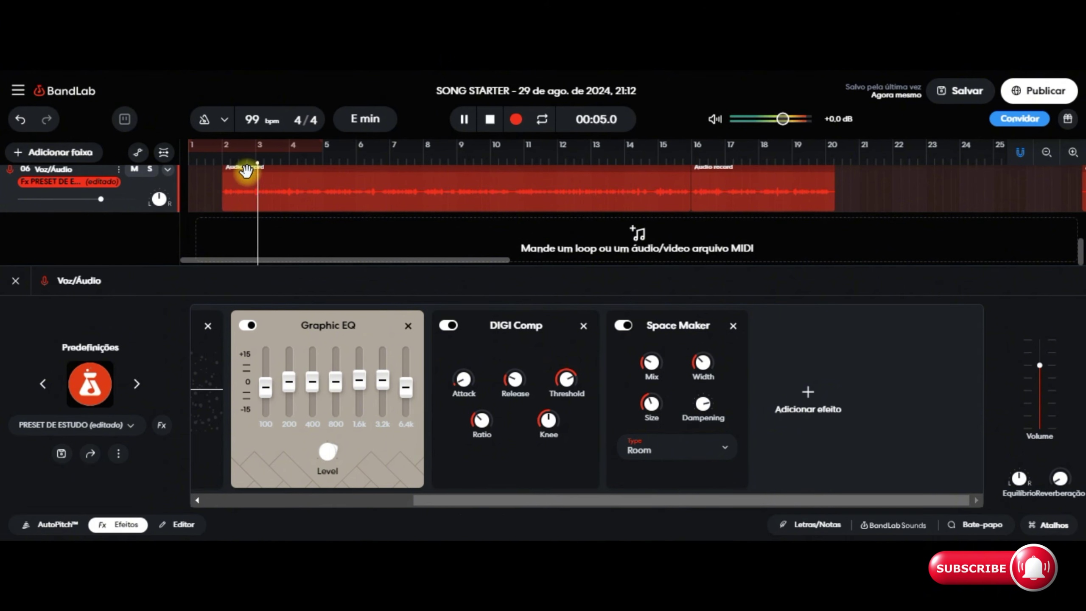
left_click(469, 124)
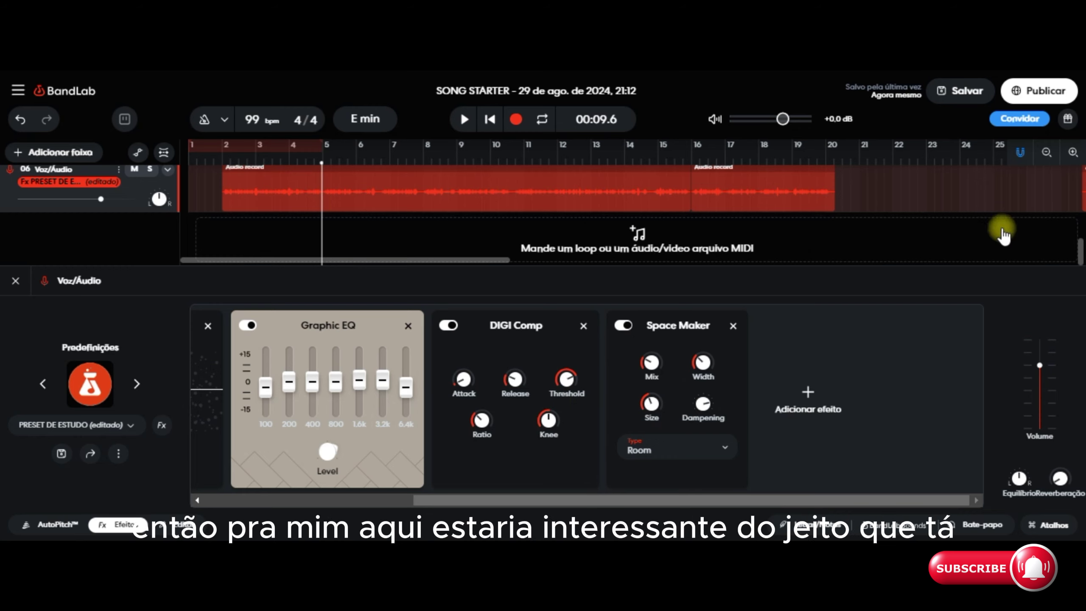
left_click(655, 495)
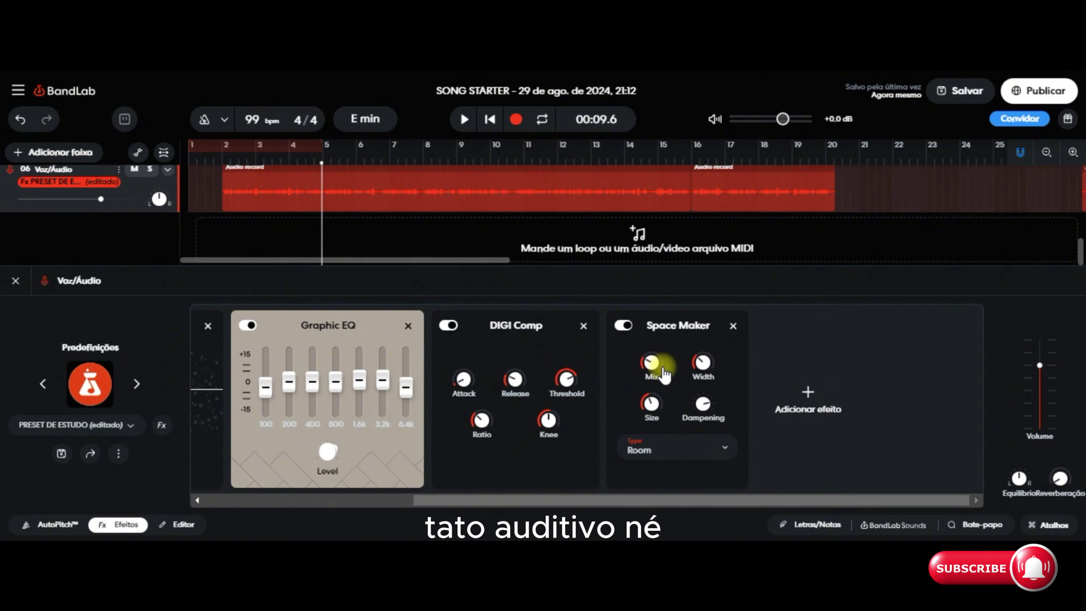
mouse_move(665, 375)
left_mouse_down()
mouse_move(656, 348)
mouse_move(666, 387)
left_mouse_up()
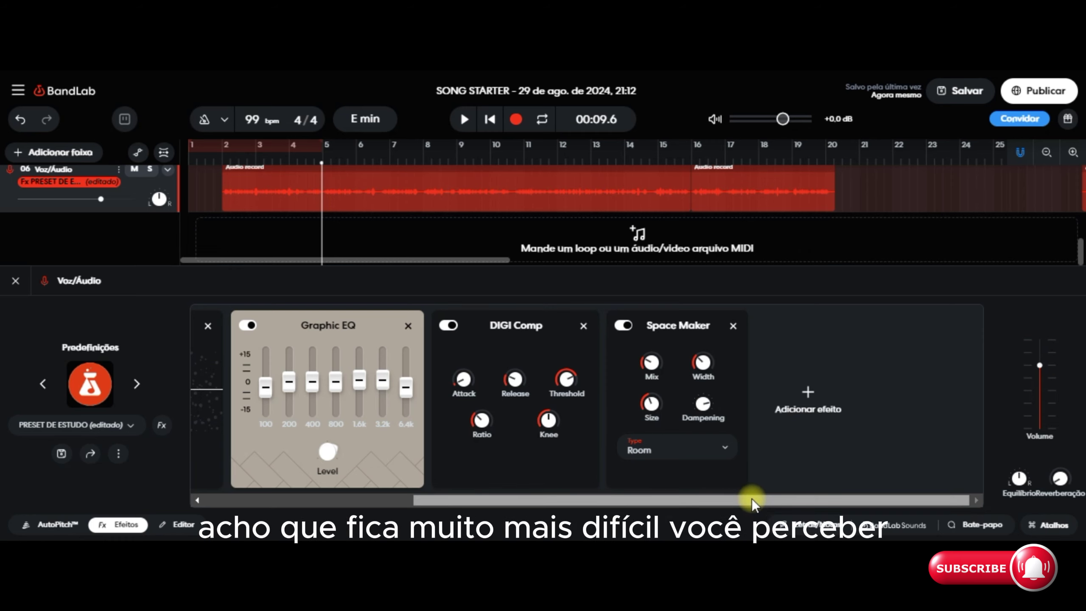
left_click_drag(752, 499, 792, 504)
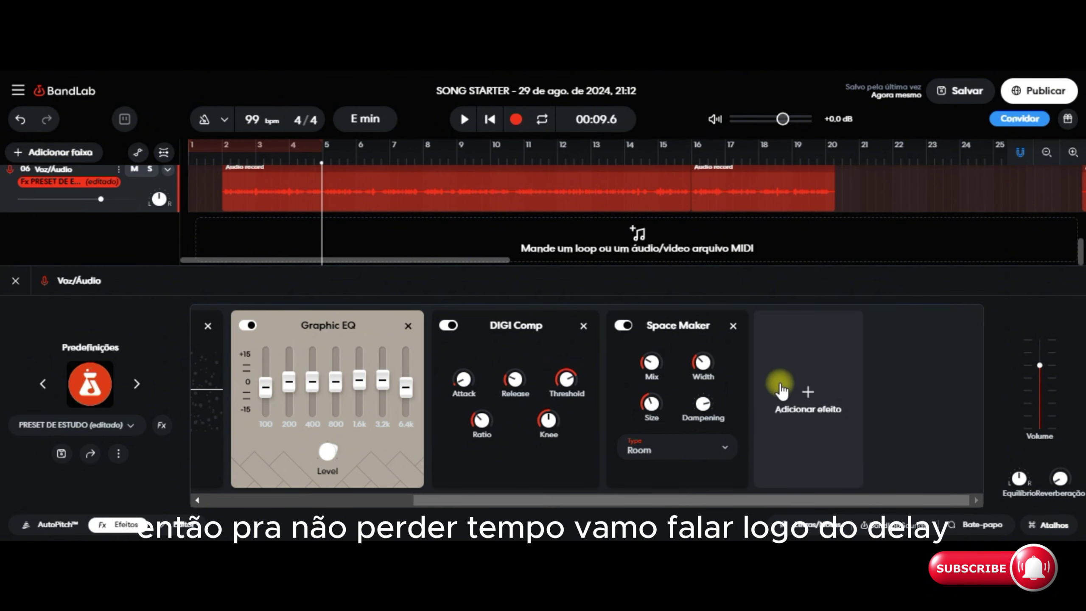
Add the D-Delay effect after Space Maker in the vocal track's effect chain
left_click(846, 368)
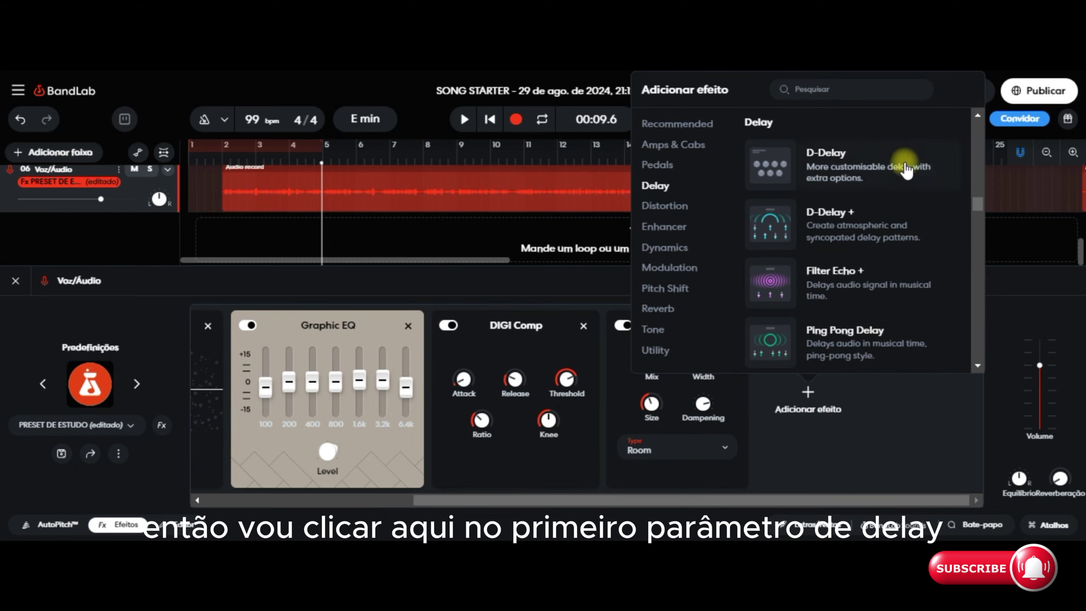
left_click(872, 171)
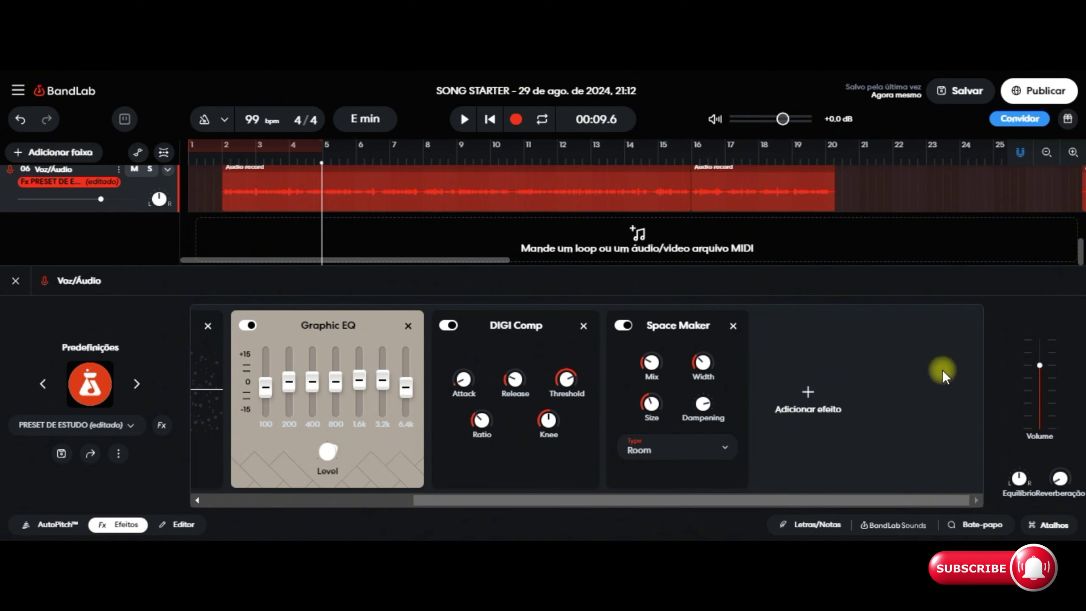
left_click_drag(814, 500, 951, 480)
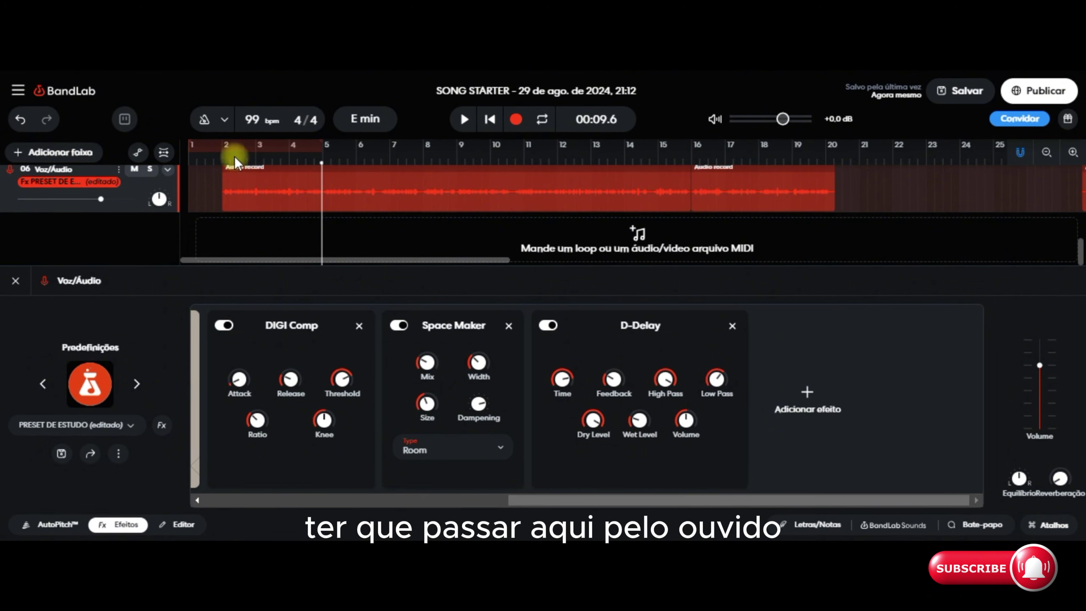
Play the song from just before bar 2 to check the vocal's D-Delay in the mix, and pause playback
left_click(215, 156)
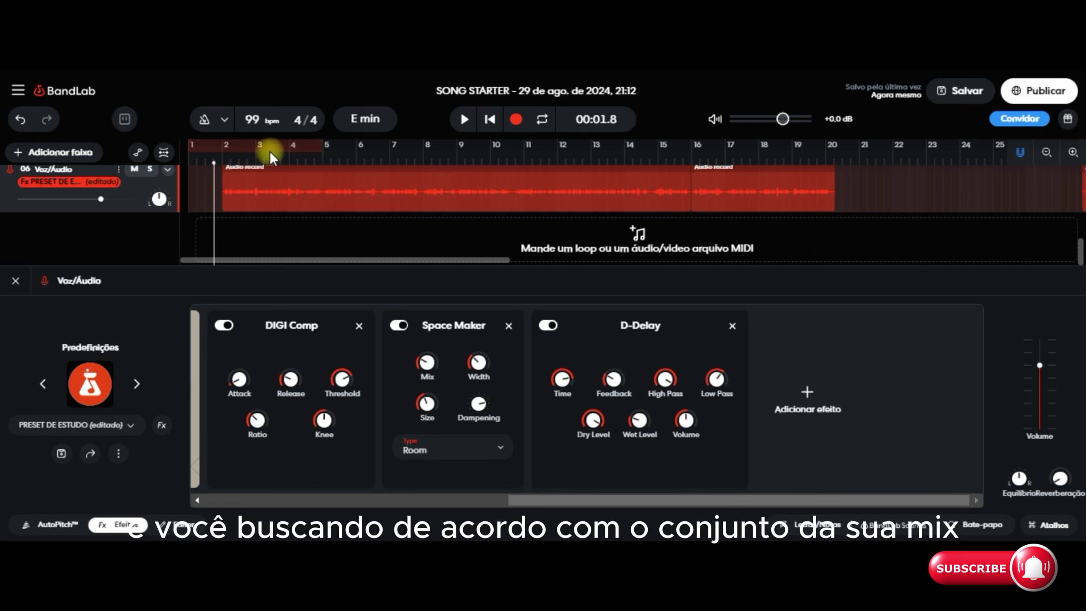
left_click(465, 122)
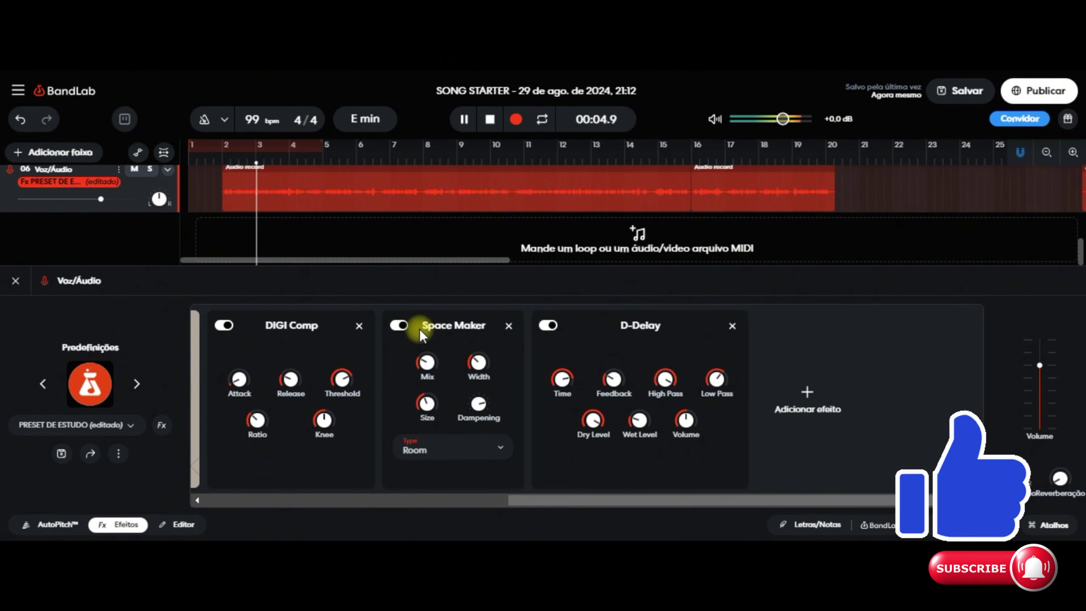
left_click(149, 171)
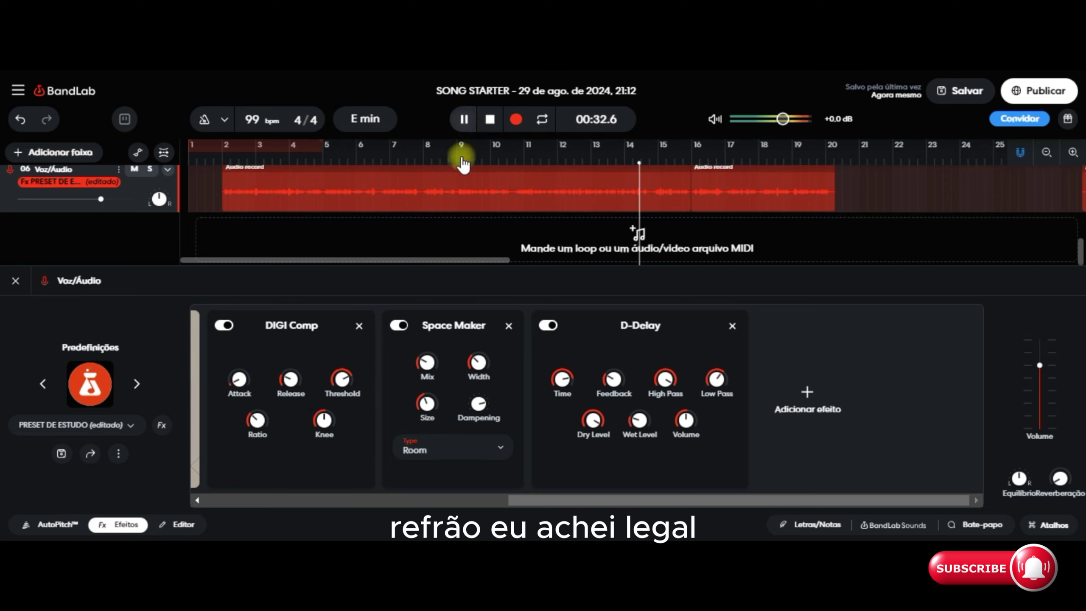
key("space")
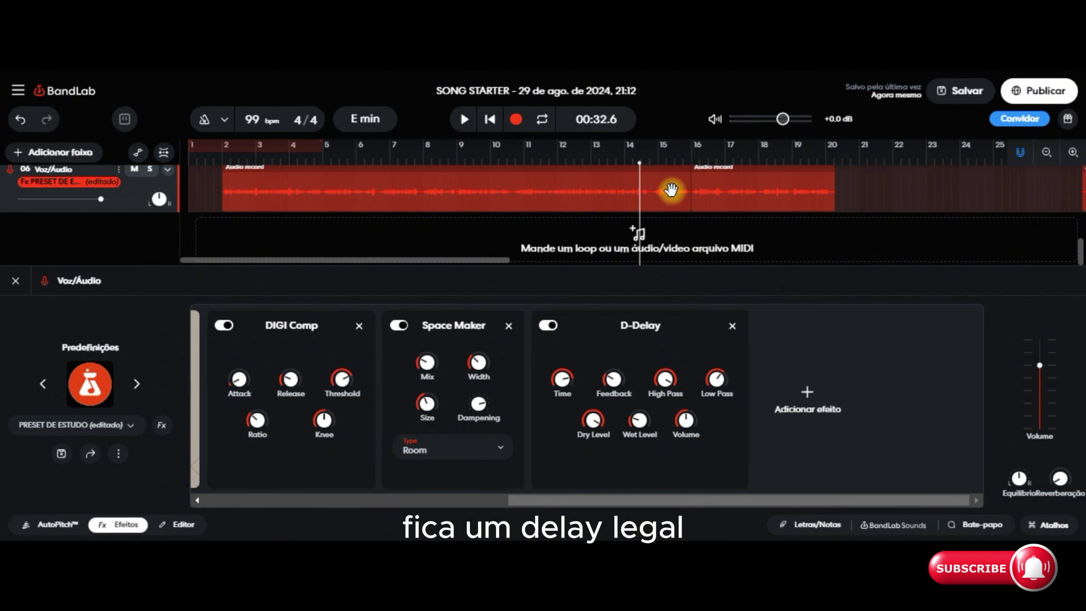
Replay the song from just before bar 2 and solo the vocal track to listen to its delay
mouse_move(661, 445)
mouse_move(686, 420)
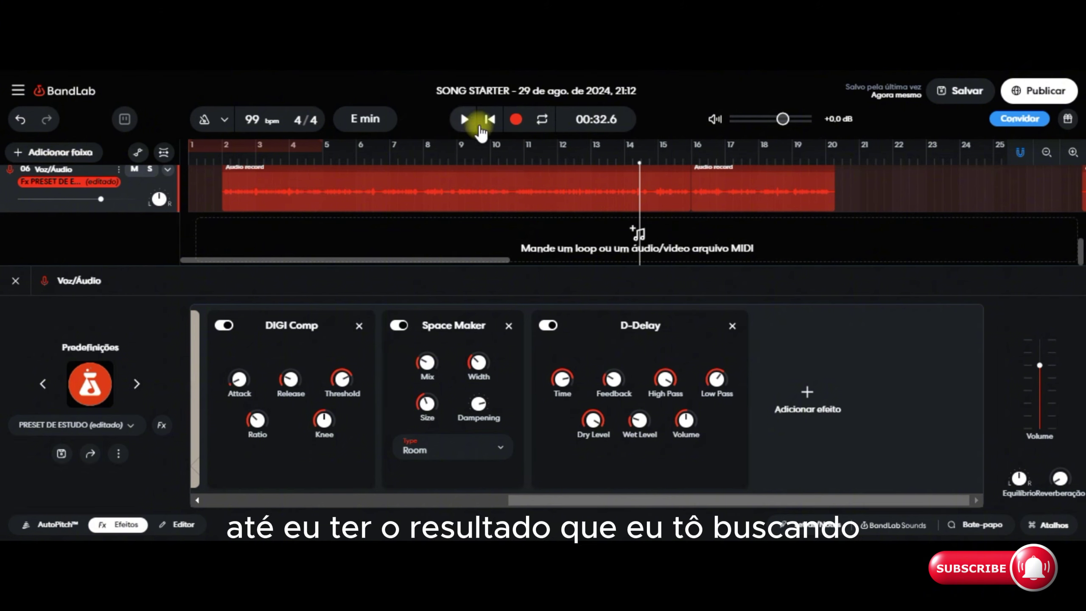
left_click(464, 120)
left_click(217, 160)
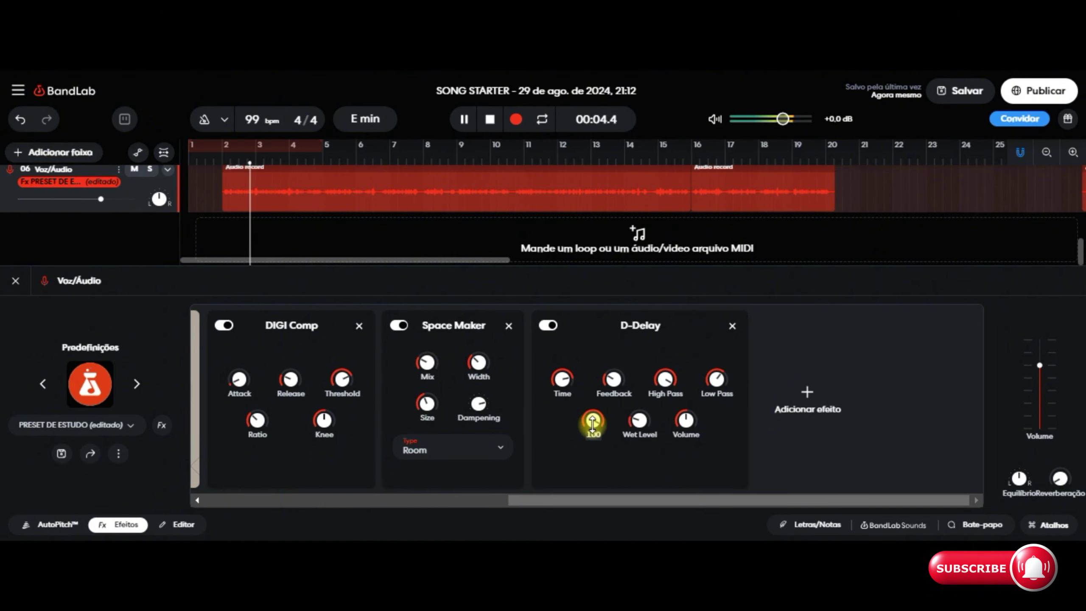
left_click(150, 168)
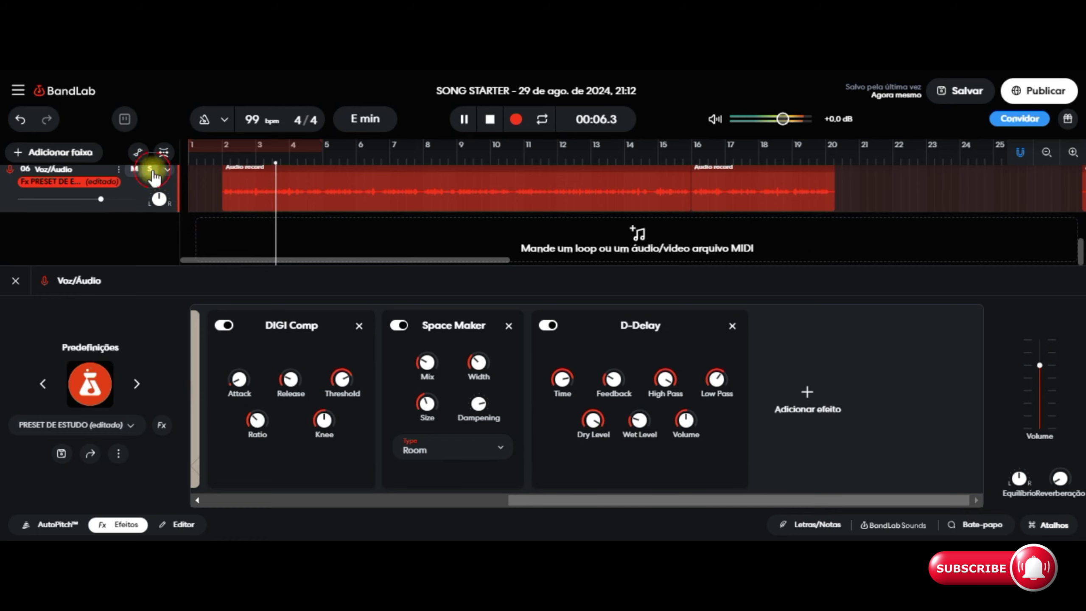
mouse_move(592, 431)
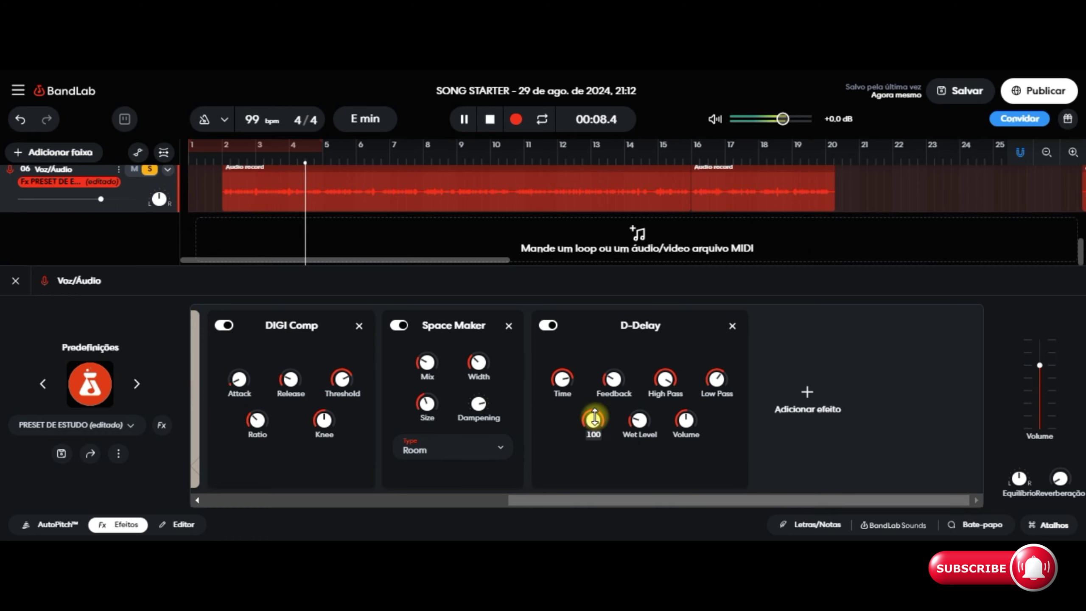
Try lower D-Delay Feedback on the soloed vocal and raise it to about the middle of its range
left_click(614, 379)
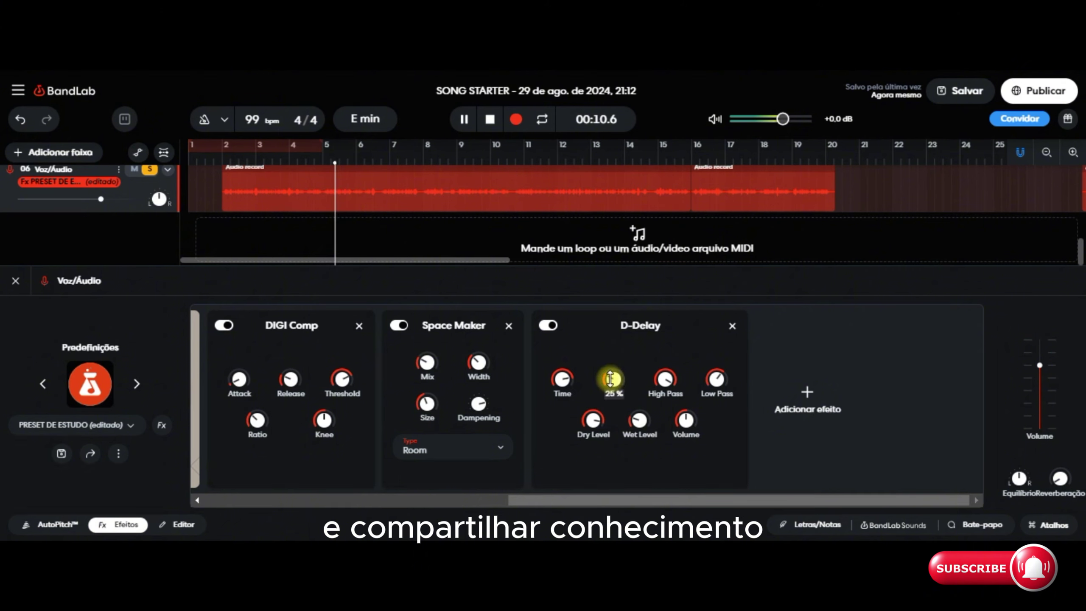
left_click_drag(610, 379, 611, 399)
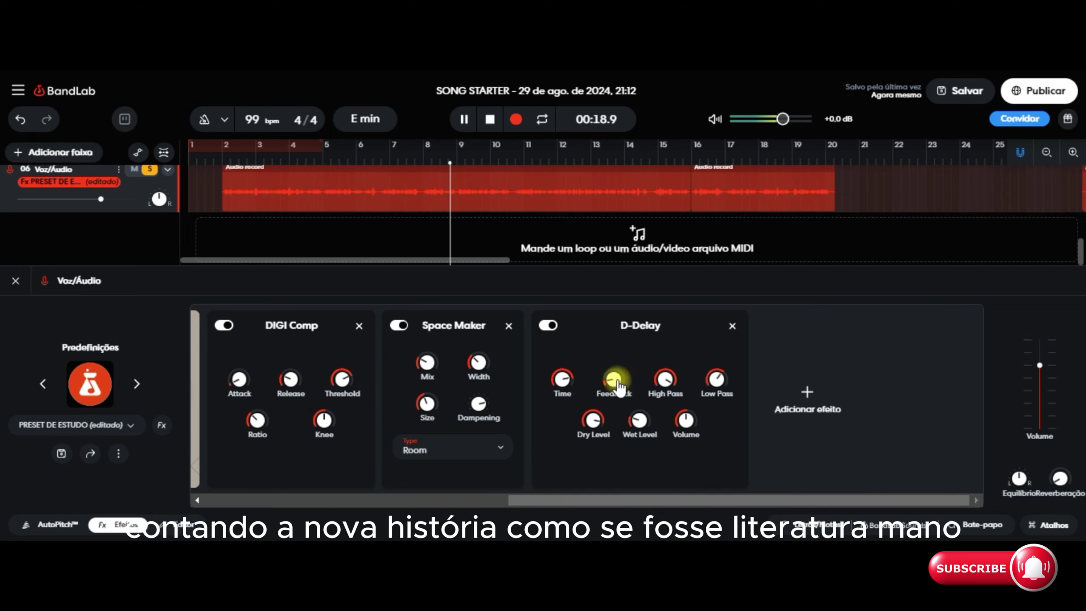
left_click_drag(614, 378, 616, 337)
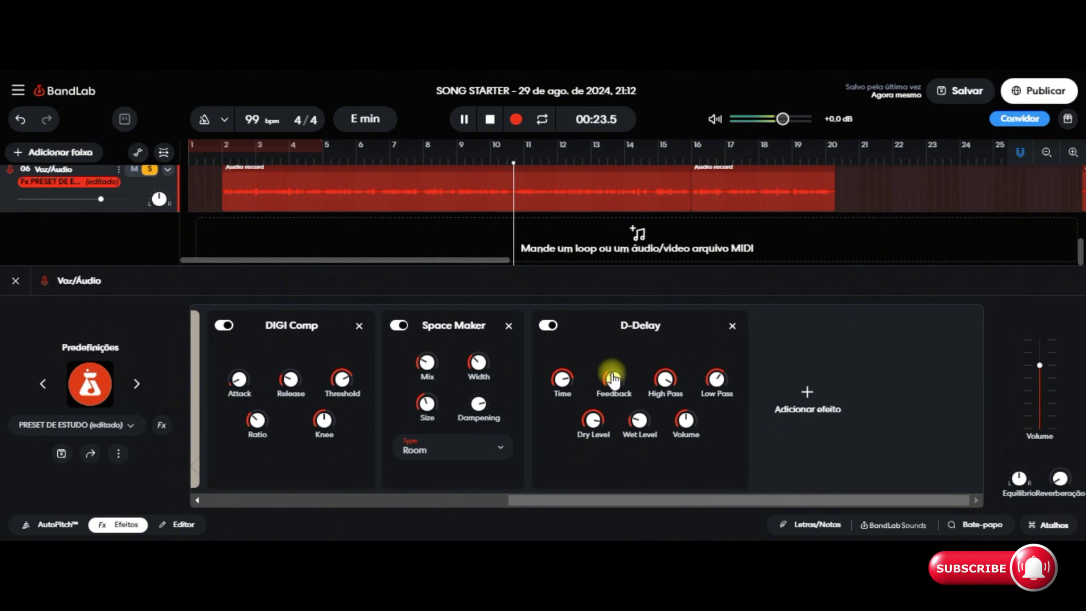
left_click_drag(609, 378, 614, 350)
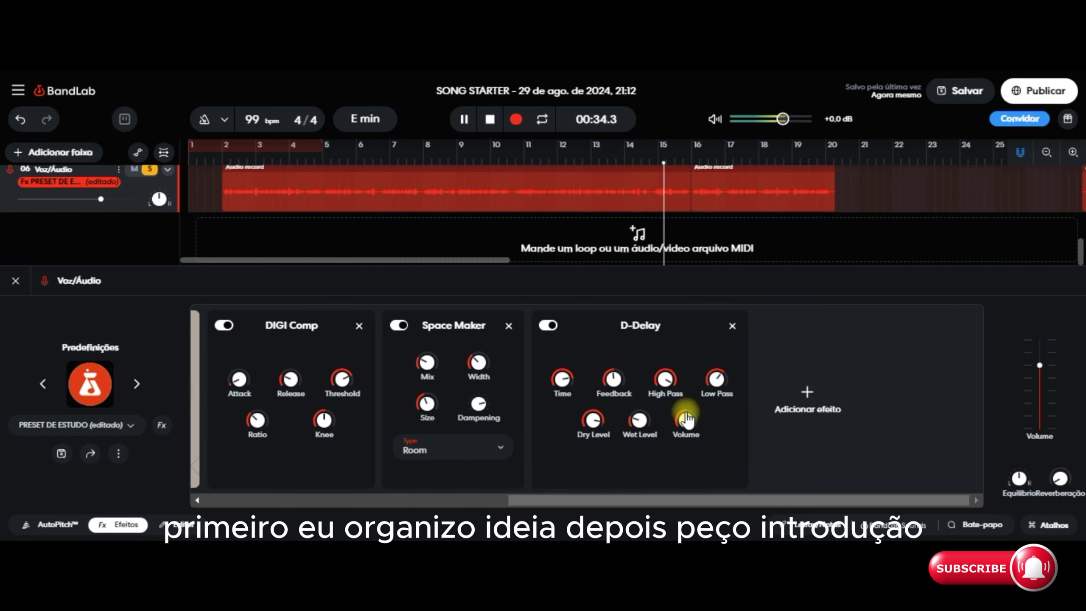
Try a lower D-Delay Time in the full mix from just before bar 2, and turn the Time back up
left_click_drag(572, 386, 561, 378)
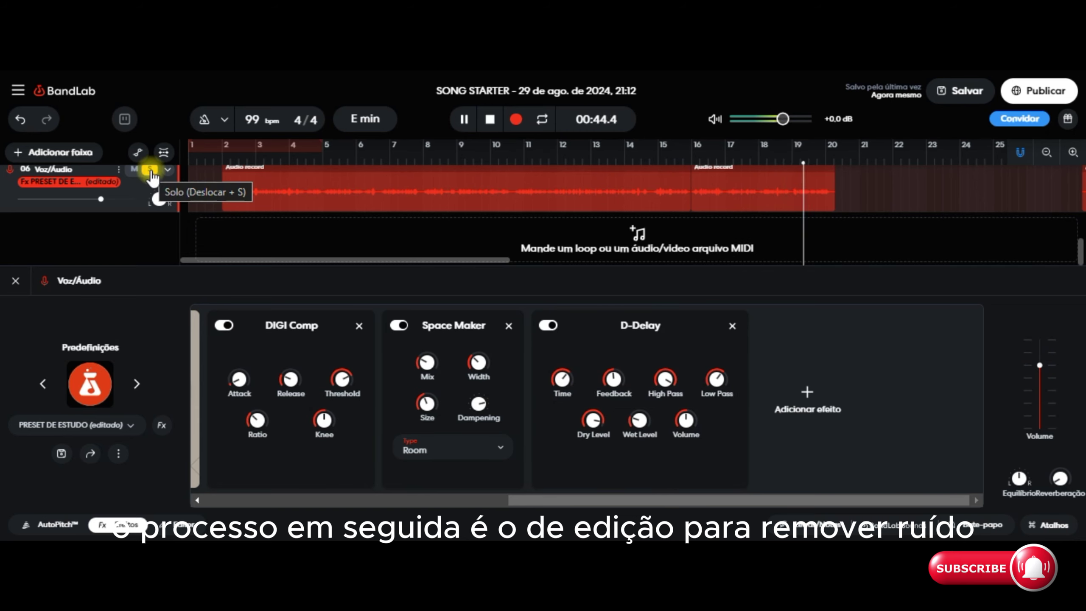
left_click(211, 157)
left_click(150, 169)
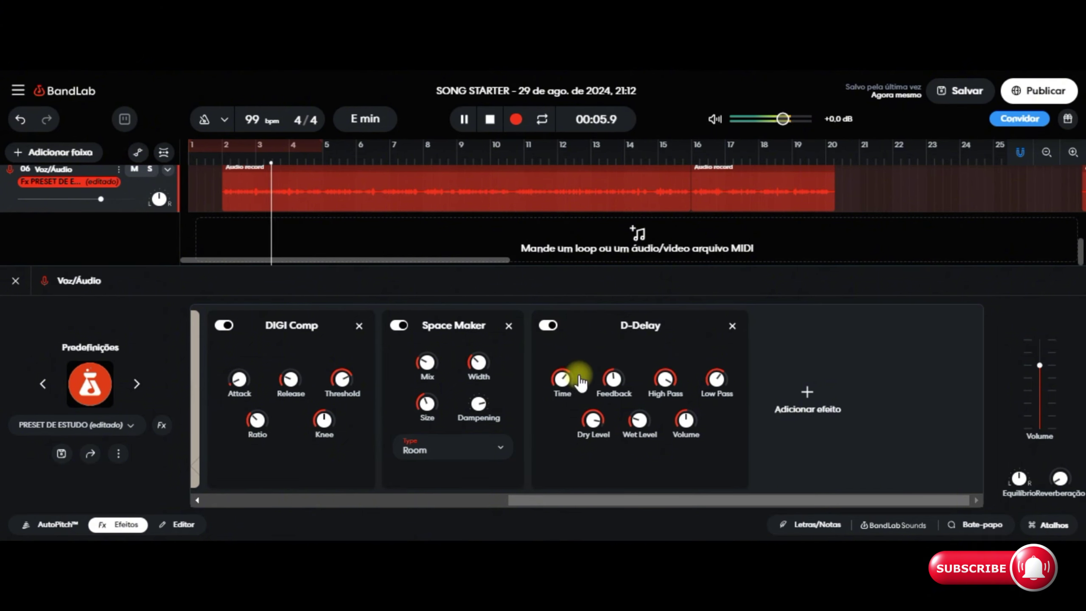
mouse_move(568, 380)
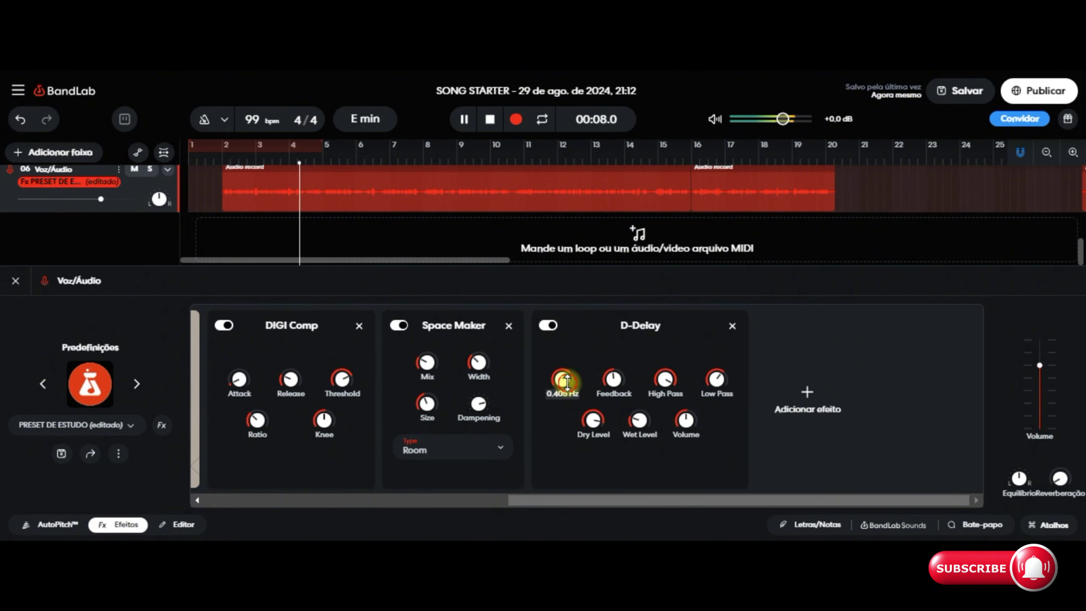
Solo the vocal track, set D-Delay's Volume to +2 dB and raise its Wet Level to about 12
left_click(150, 169)
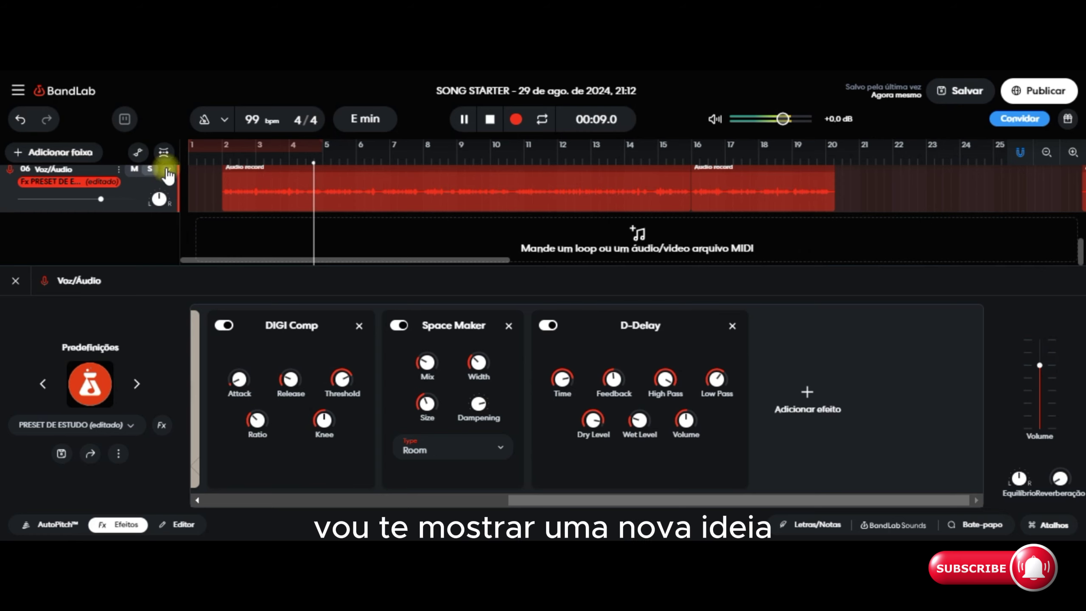
mouse_move(639, 421)
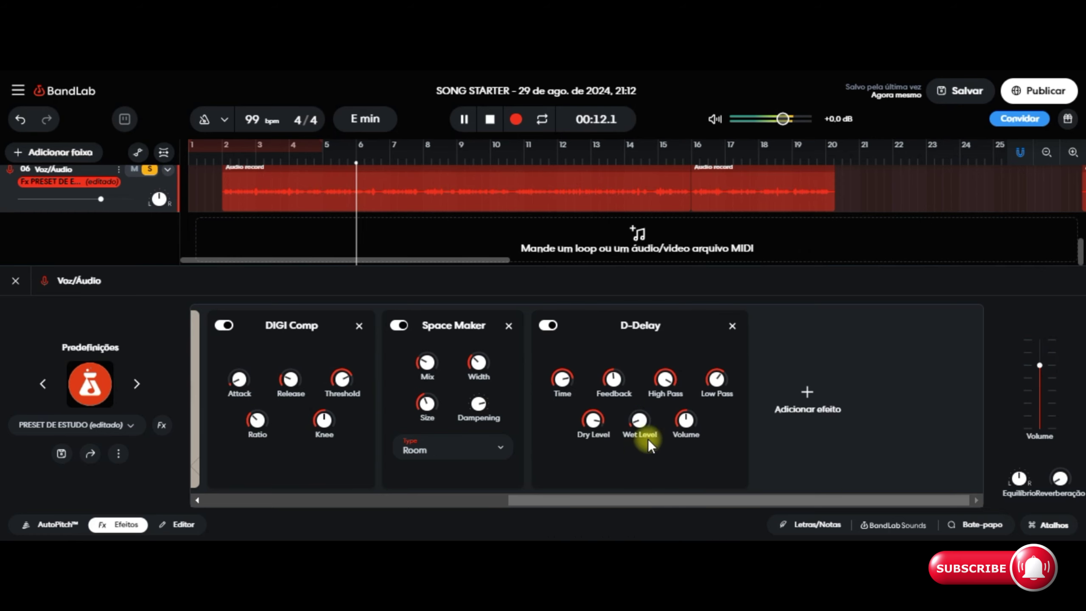
mouse_move(684, 426)
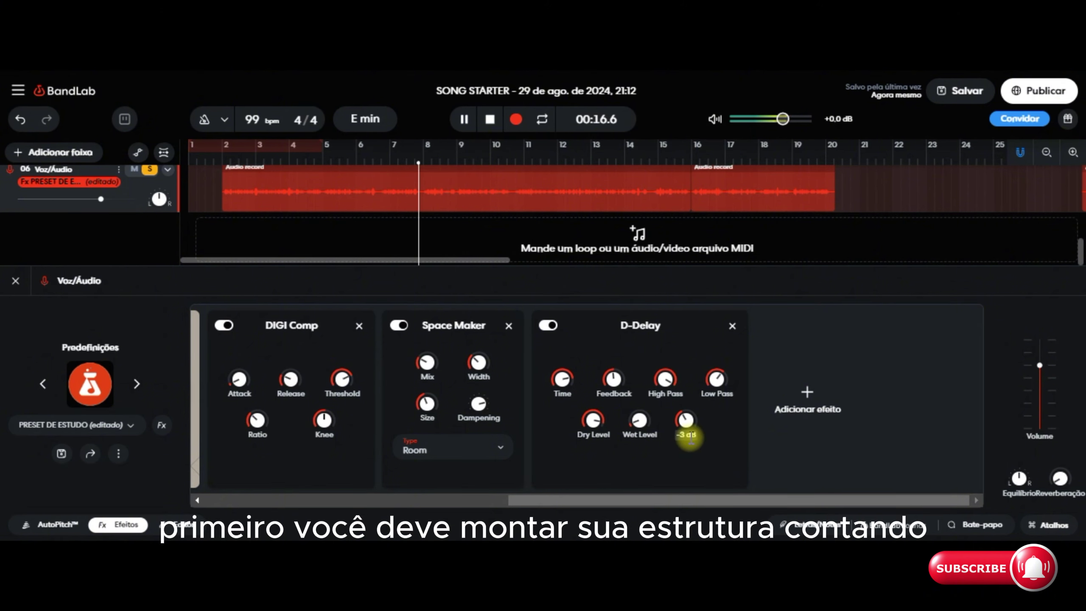
left_click(683, 417)
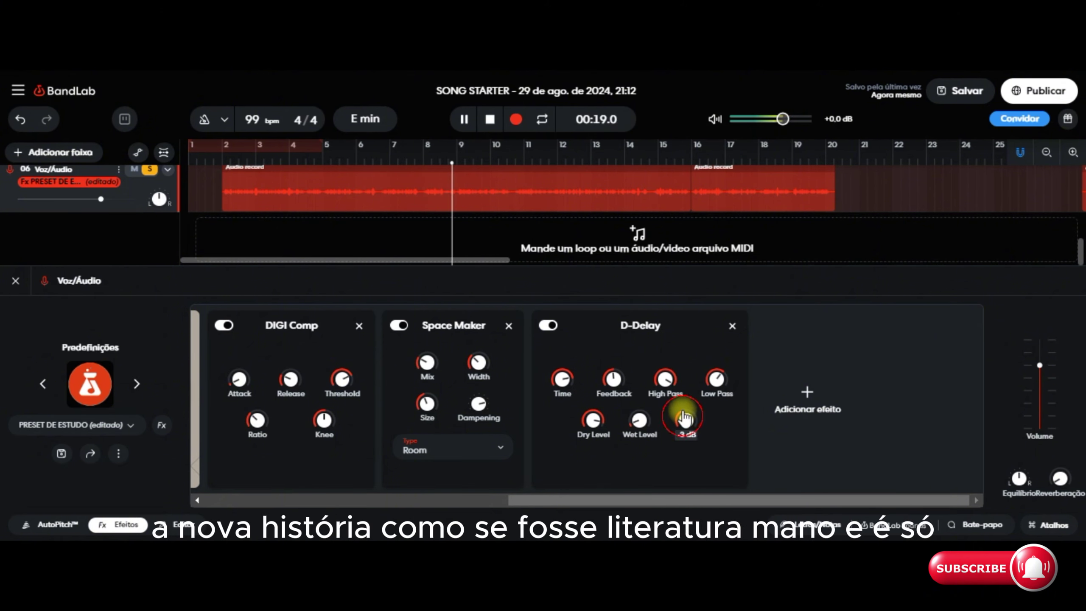
left_click_drag(682, 406, 684, 409)
left_click(685, 423)
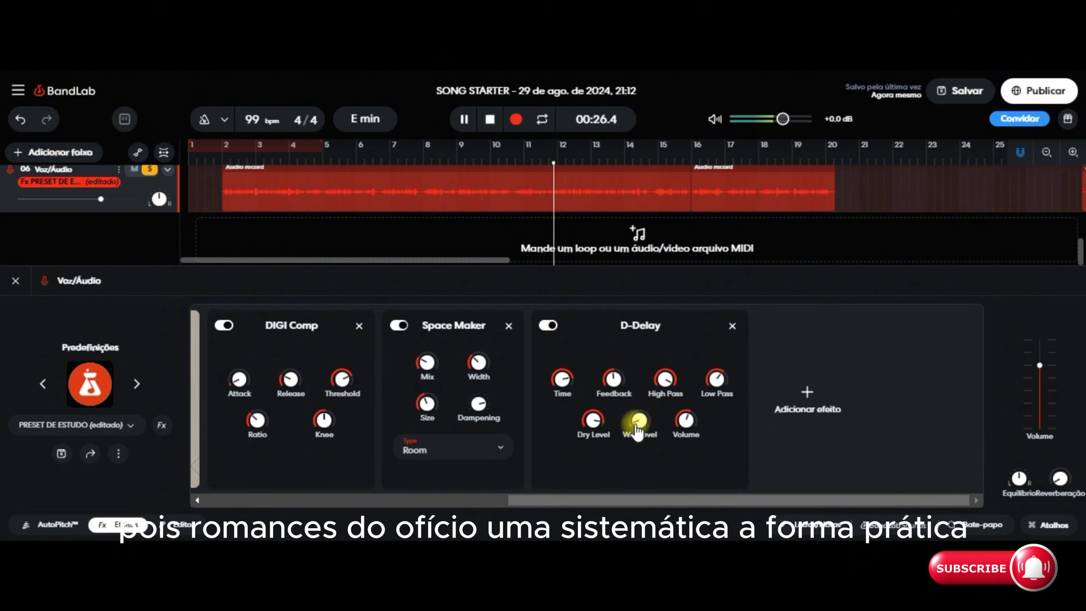
left_click_drag(637, 428, 636, 391)
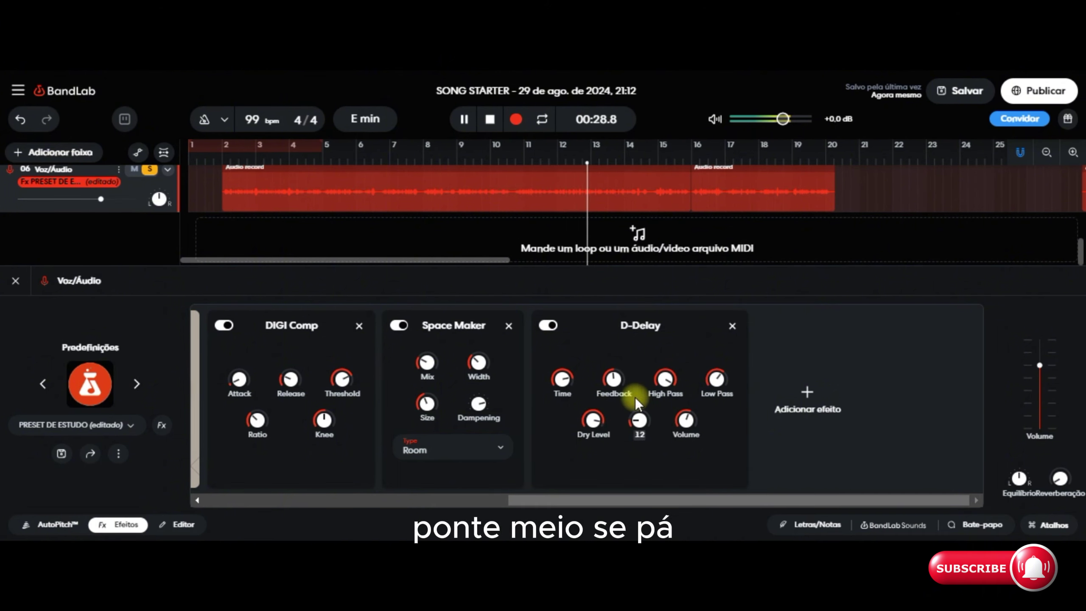
left_click_drag(642, 428, 643, 425)
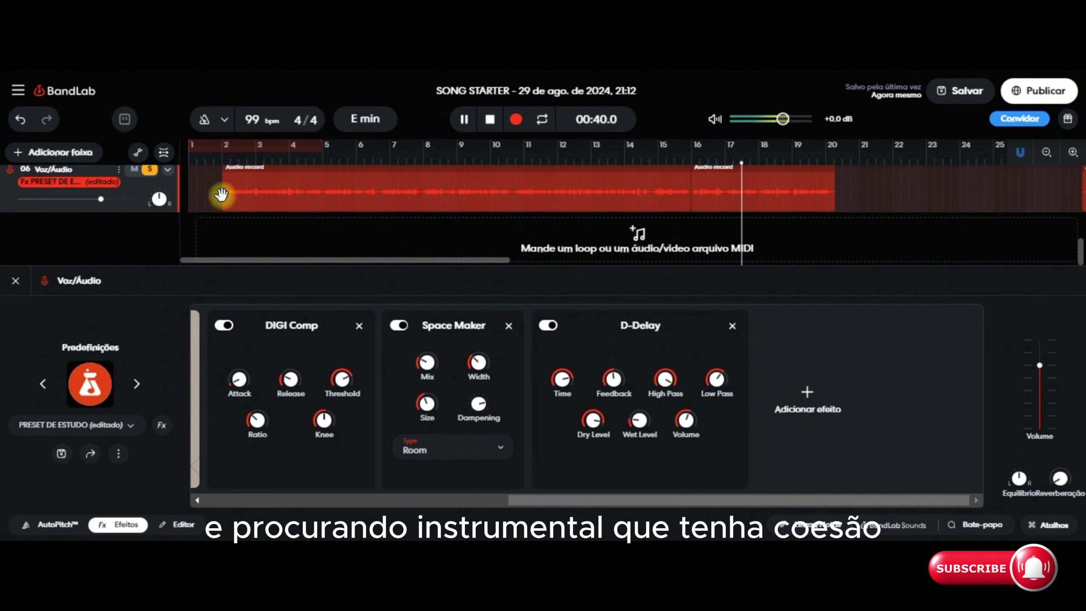
Unsolo the vocal track, replay the full mix from just before bar 2 and pause playback
left_click(151, 170)
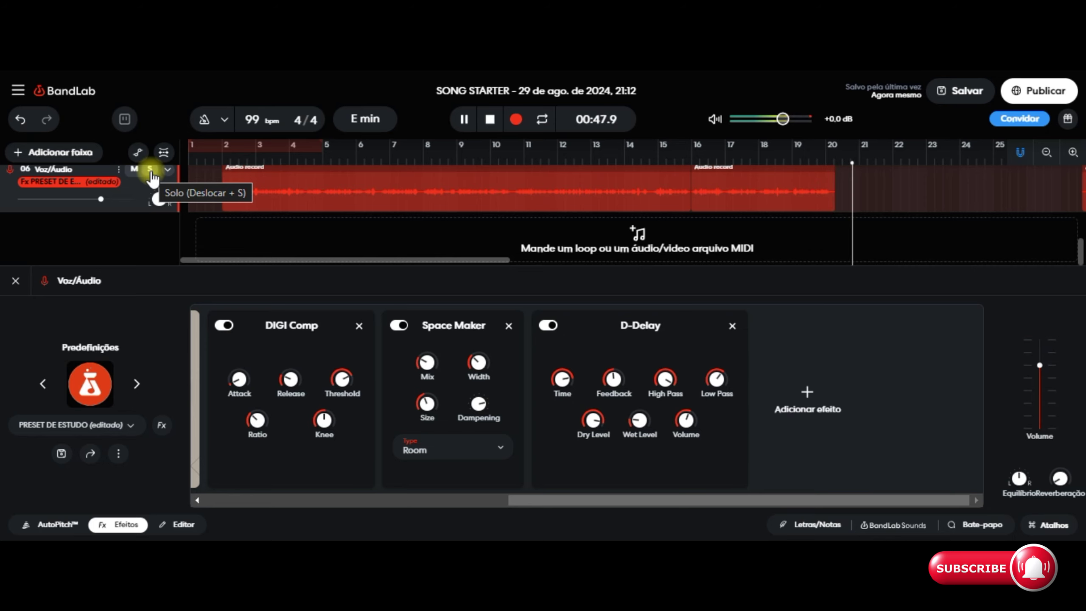
left_click(219, 158)
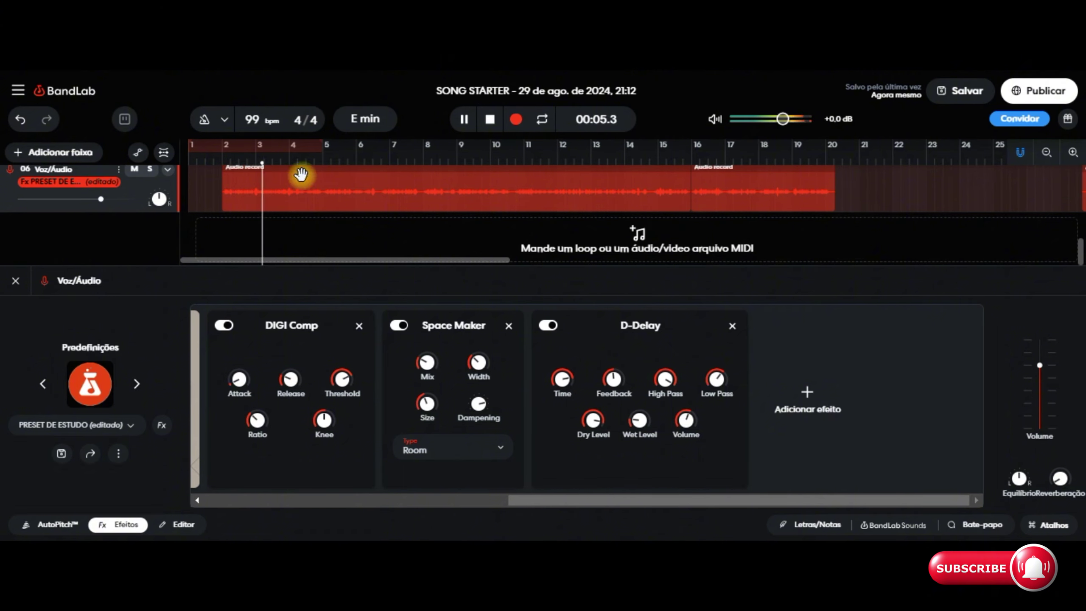
left_click(464, 122)
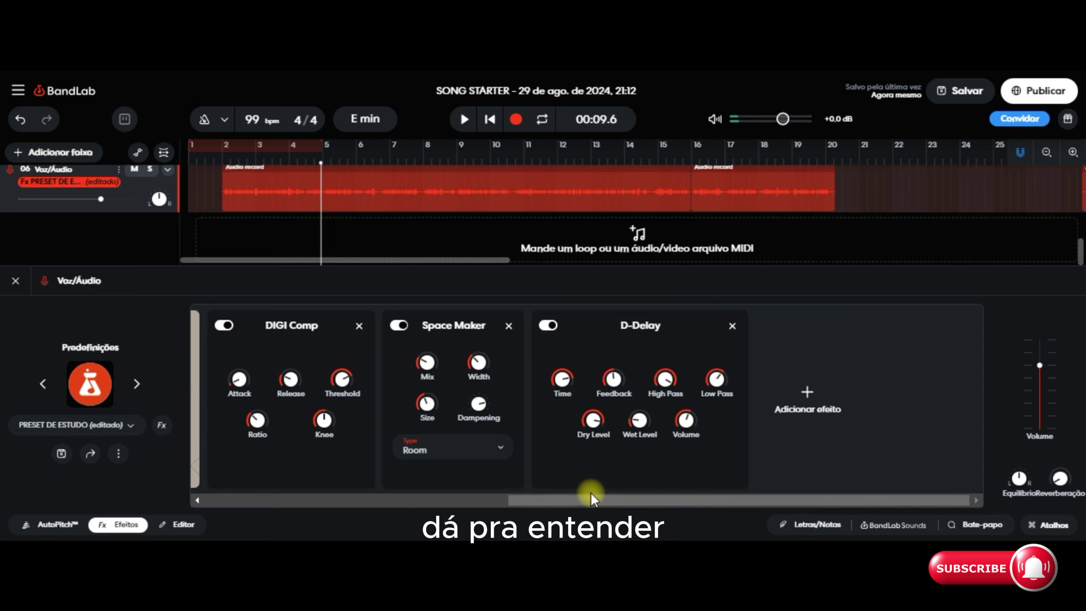
left_click_drag(606, 497, 660, 502)
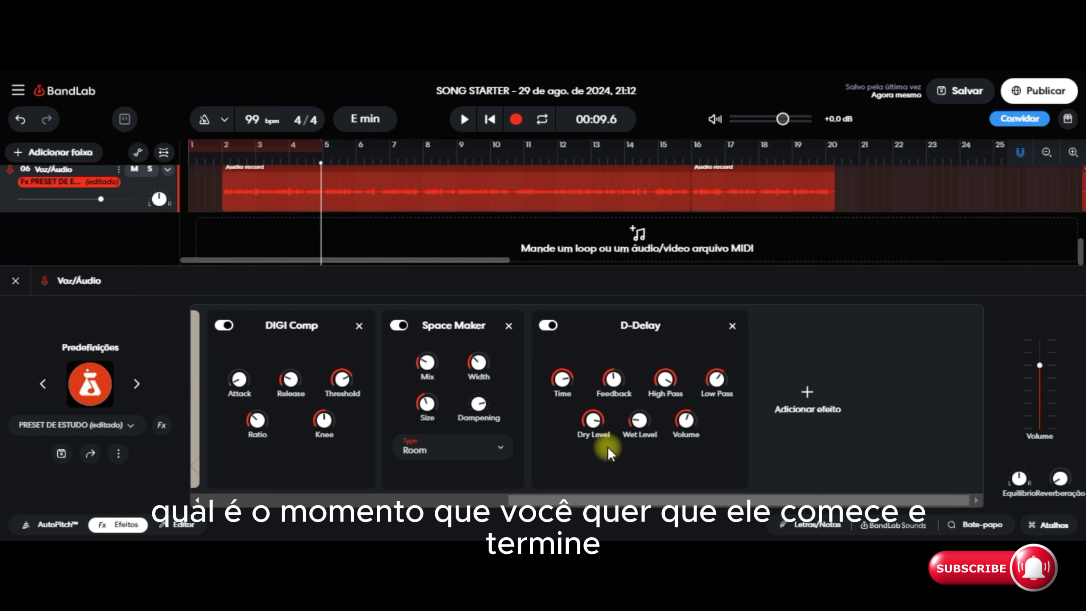
mouse_move(683, 417)
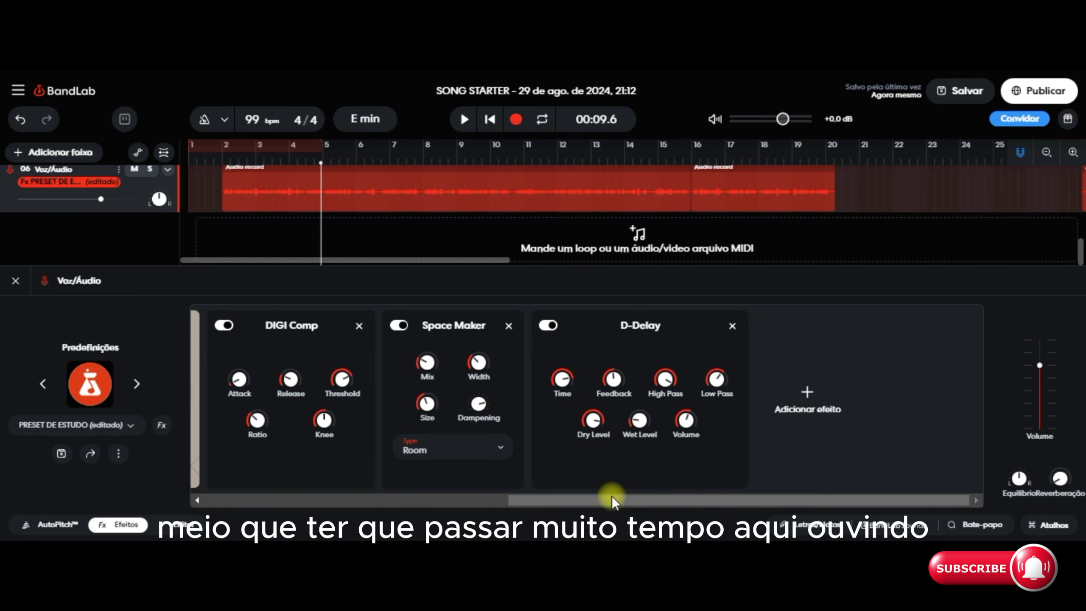
left_click_drag(589, 504, 635, 502)
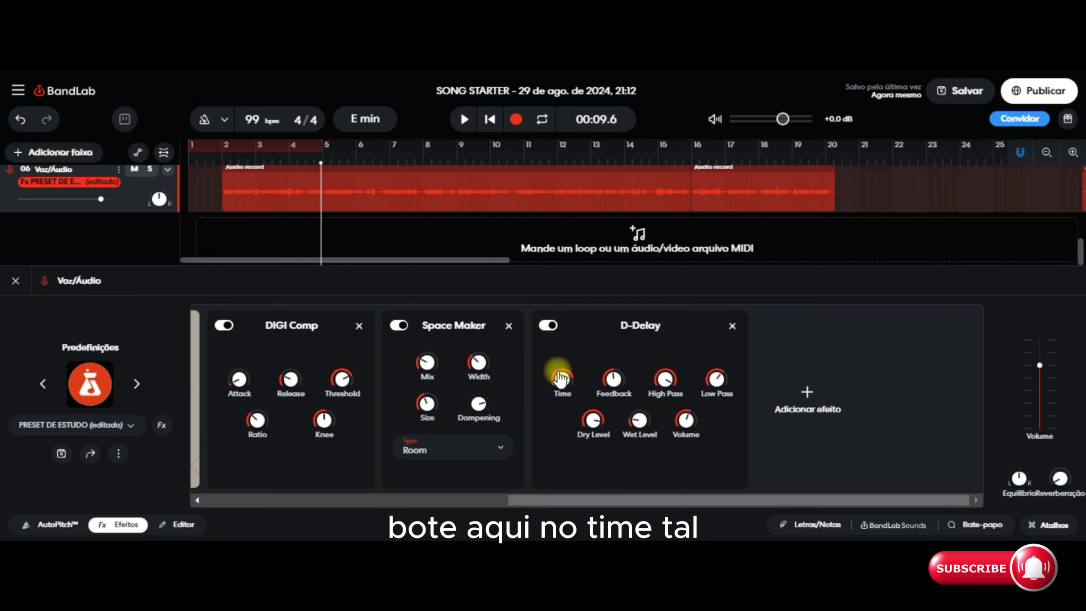
mouse_move(710, 420)
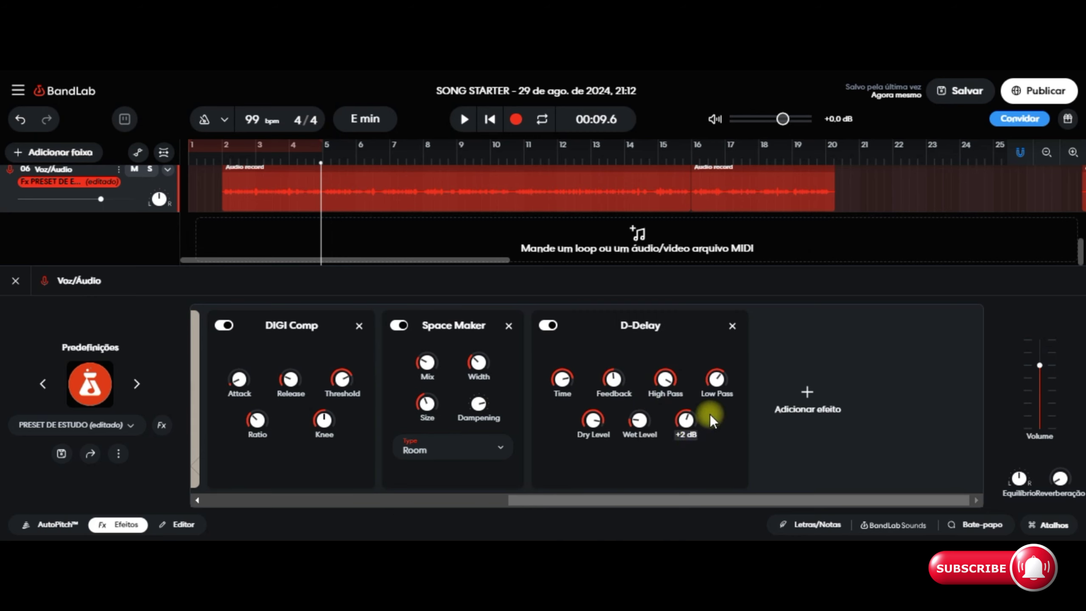
mouse_move(635, 502)
left_mouse_down()
mouse_move(611, 505)
mouse_move(652, 507)
left_mouse_up()
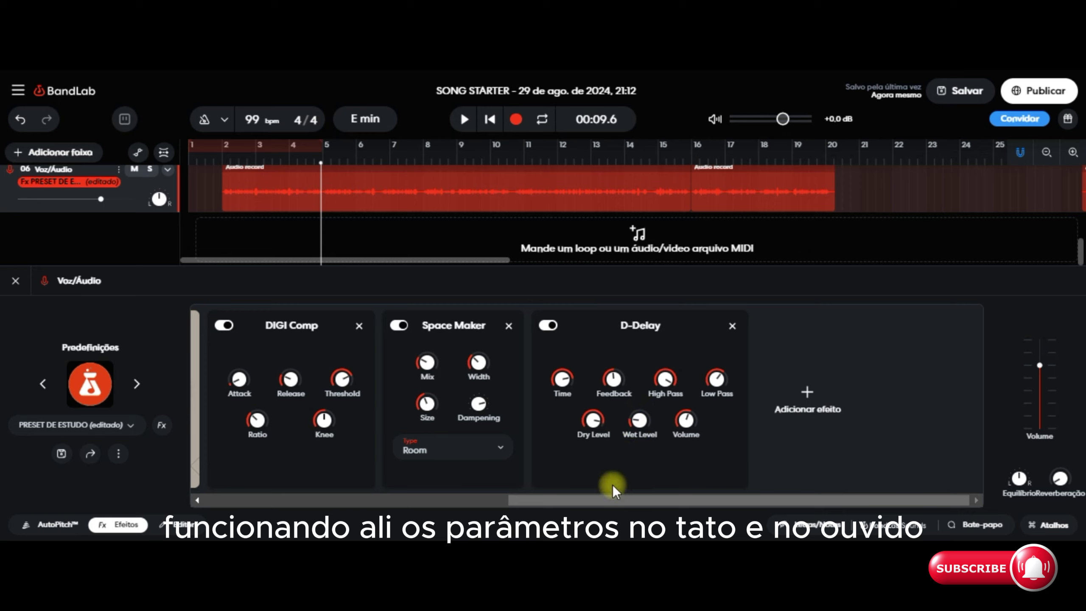
left_click_drag(635, 500, 681, 508)
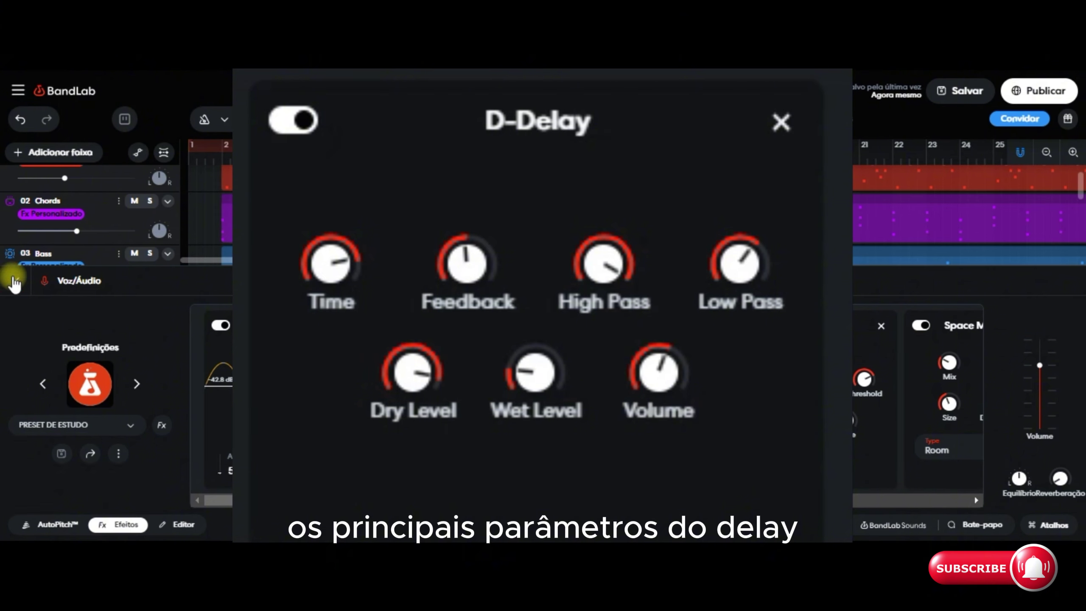
left_click(15, 280)
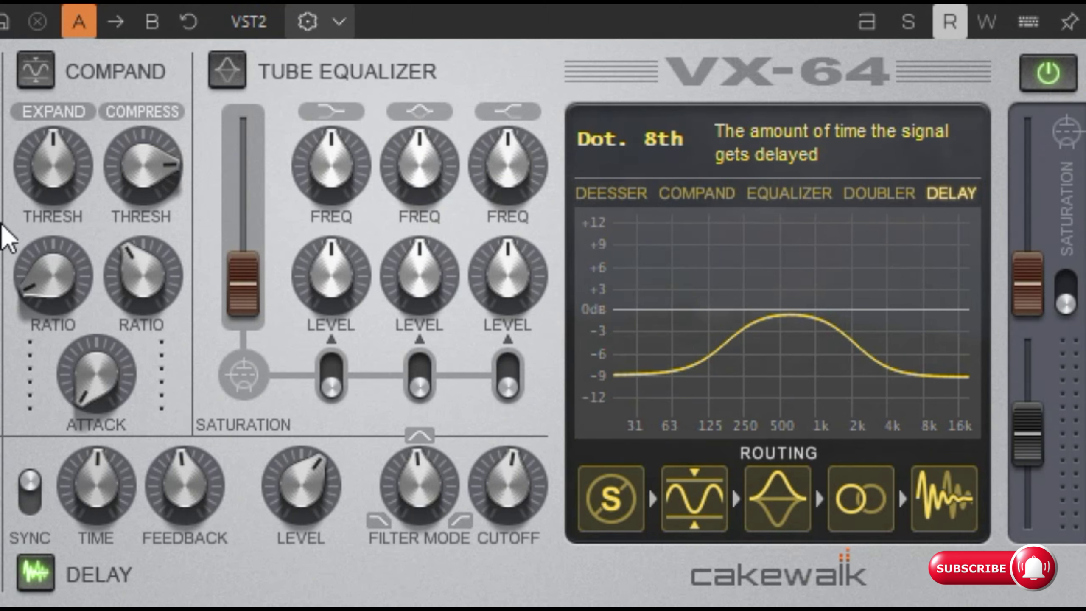
In the Cakewalk VX-64 plugin, switch the Delay module off and on again and set its Time to Qtr-Trpt
left_click(37, 573)
left_click(36, 572)
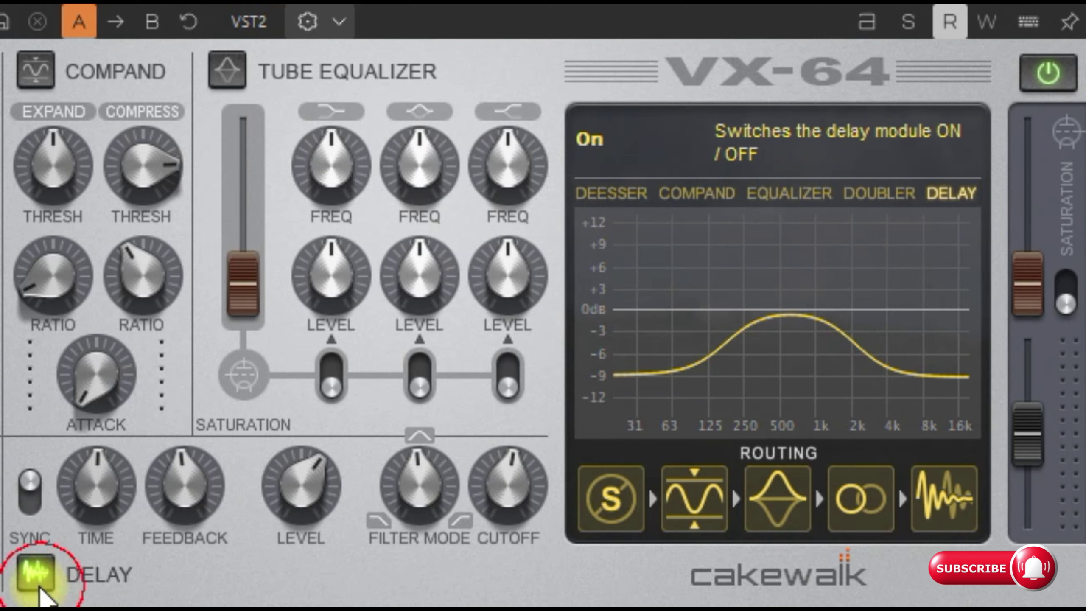
left_click(38, 584)
left_click(38, 584)
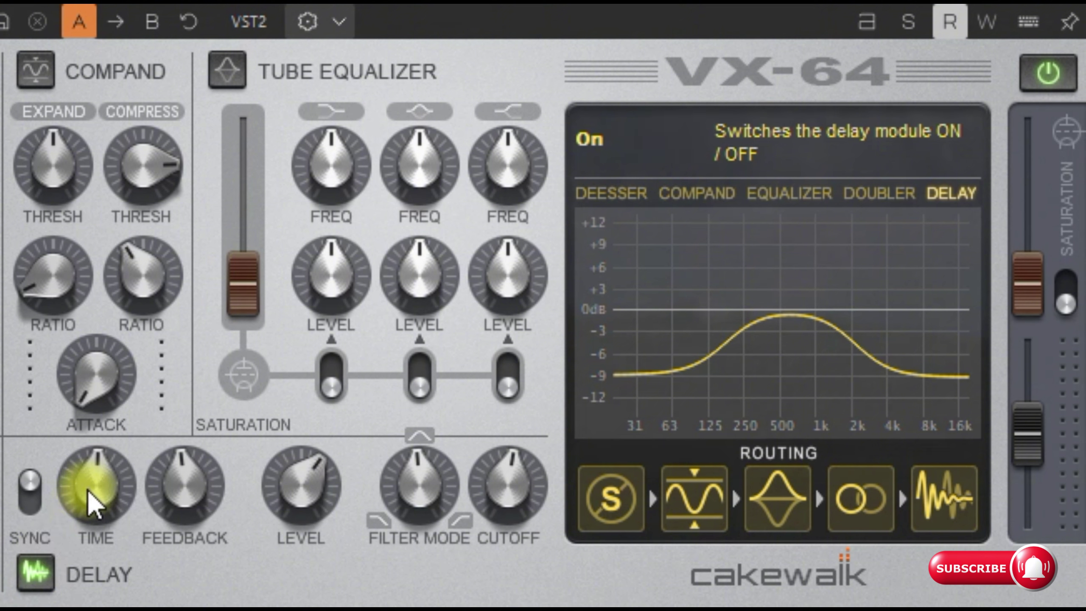
left_click_drag(92, 504, 116, 469)
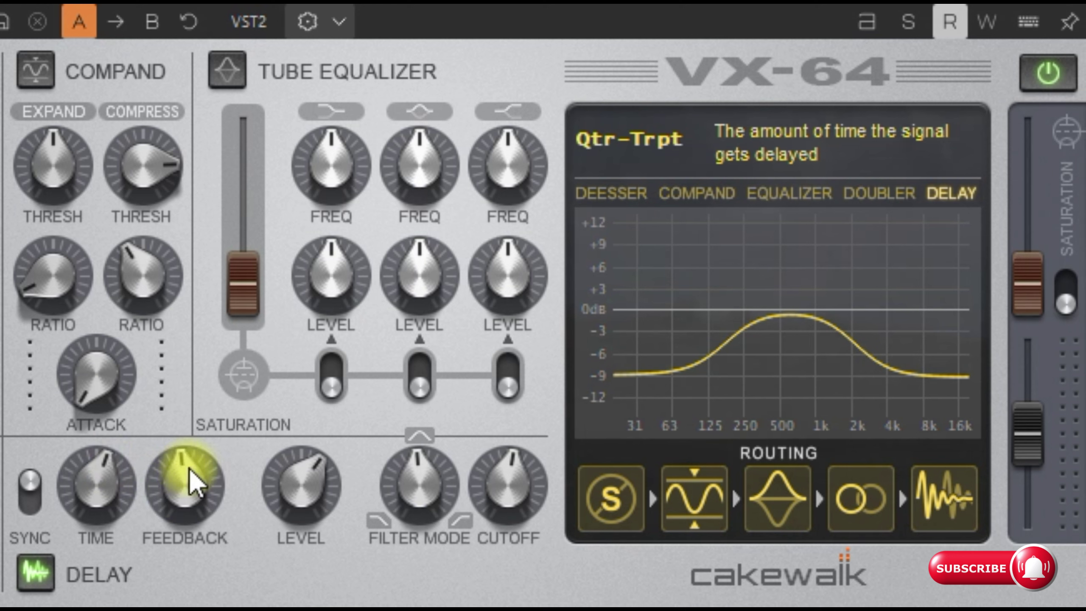
Set the VX-64 Delay's Feedback to 45.0% and its Level to -9.5 dB, and adjust the Filter Mode
left_click_drag(109, 497, 189, 497)
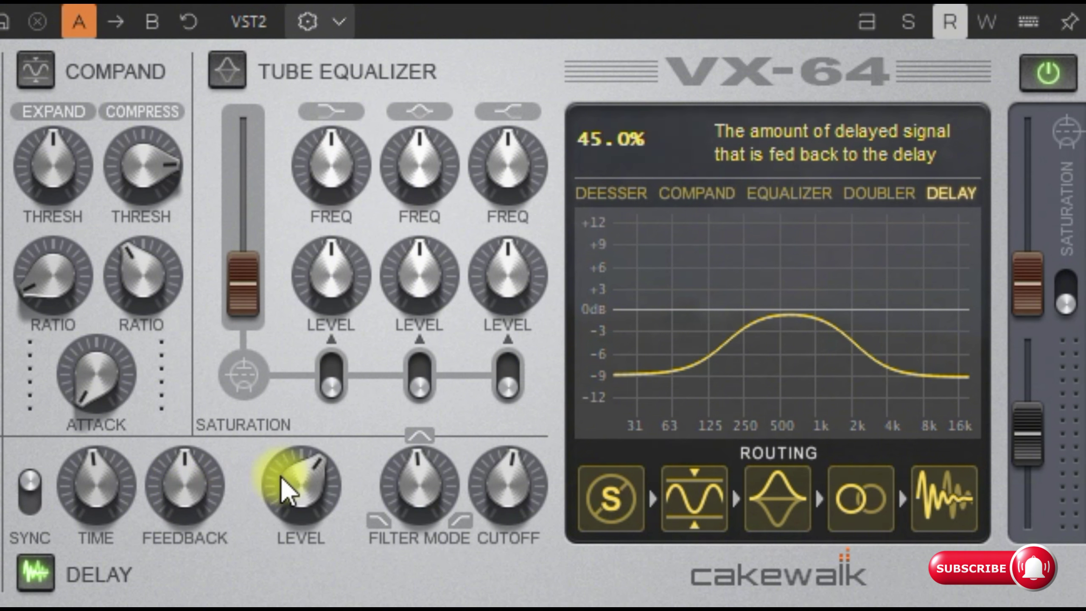
left_click_drag(285, 491, 300, 505)
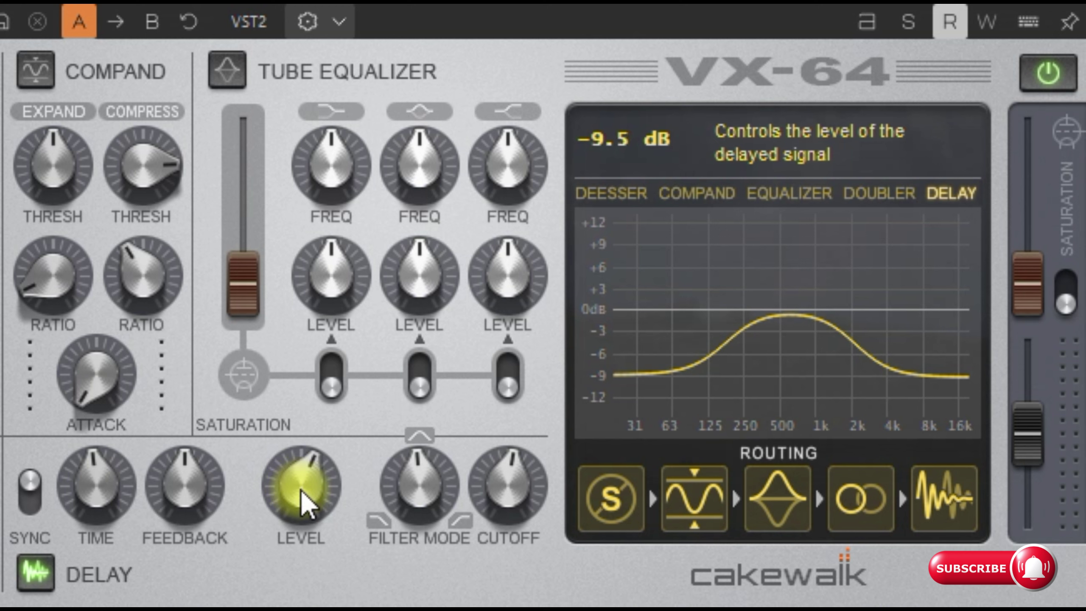
left_click_drag(416, 485, 431, 511)
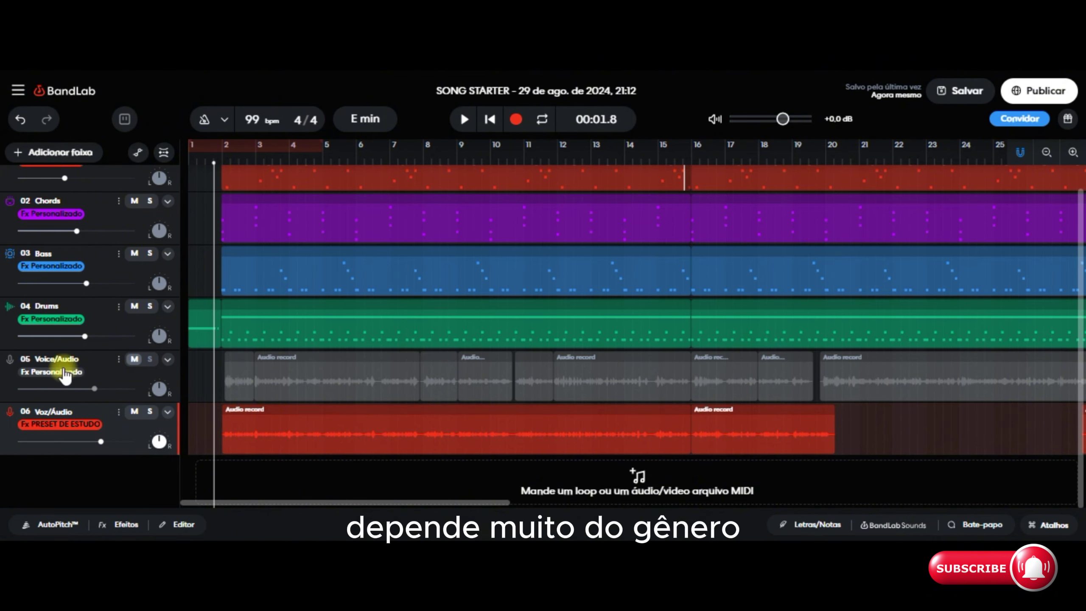
Select the muted Voice/Audio track 05 and look over its clips through to the end of the song
left_click(82, 362)
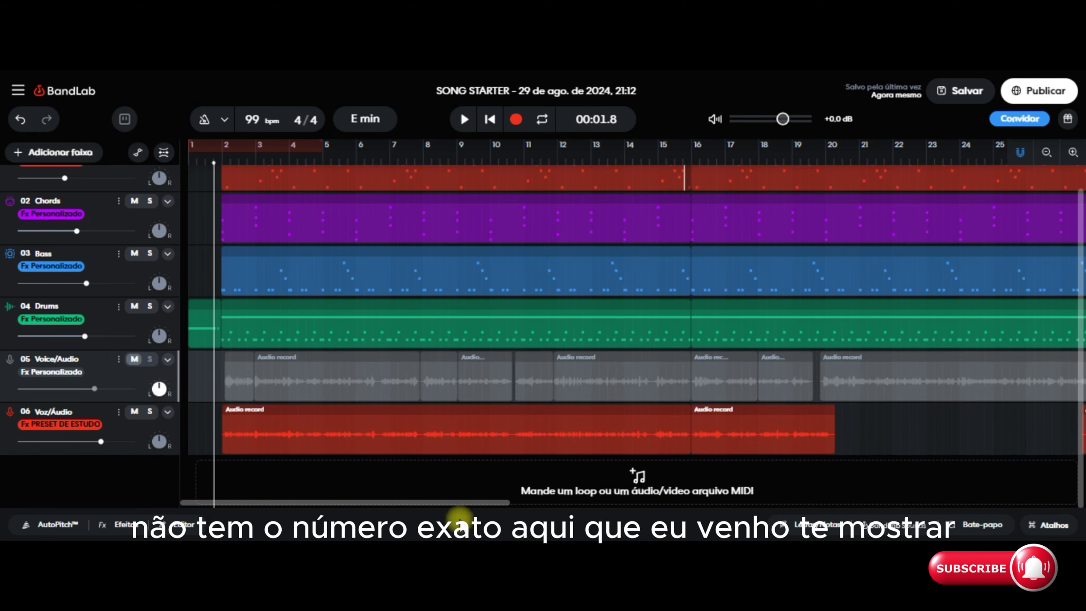
left_click_drag(492, 503, 585, 505)
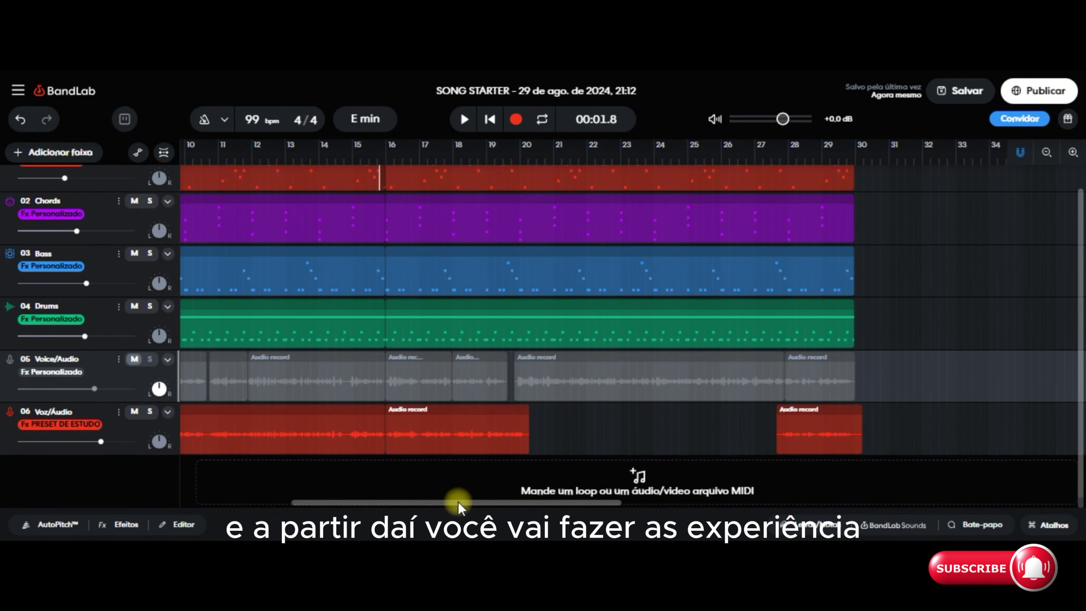
left_click_drag(458, 501, 427, 501)
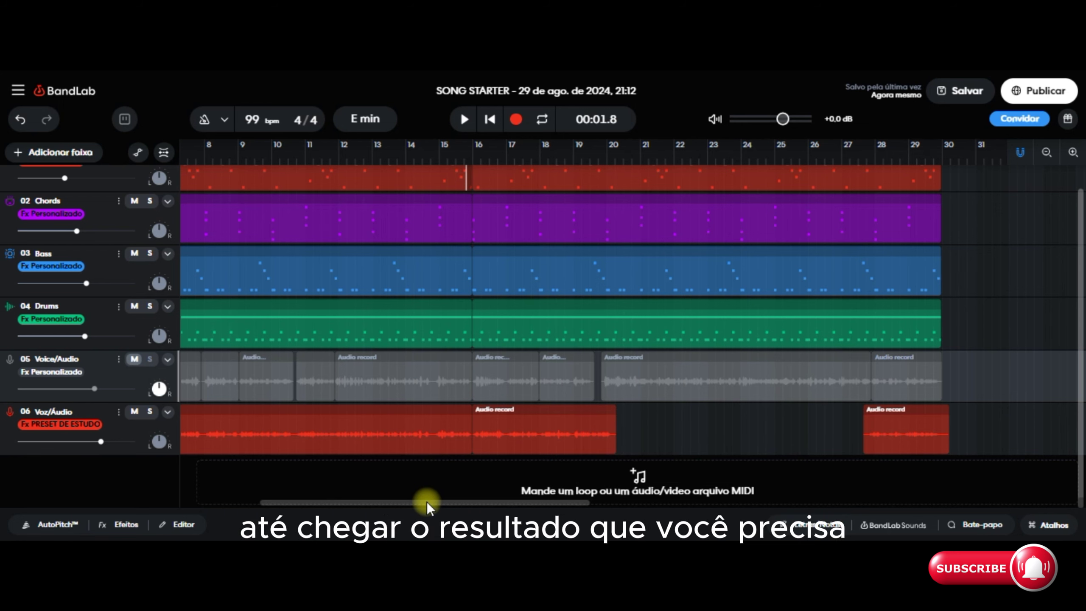
left_click_drag(425, 502, 376, 501)
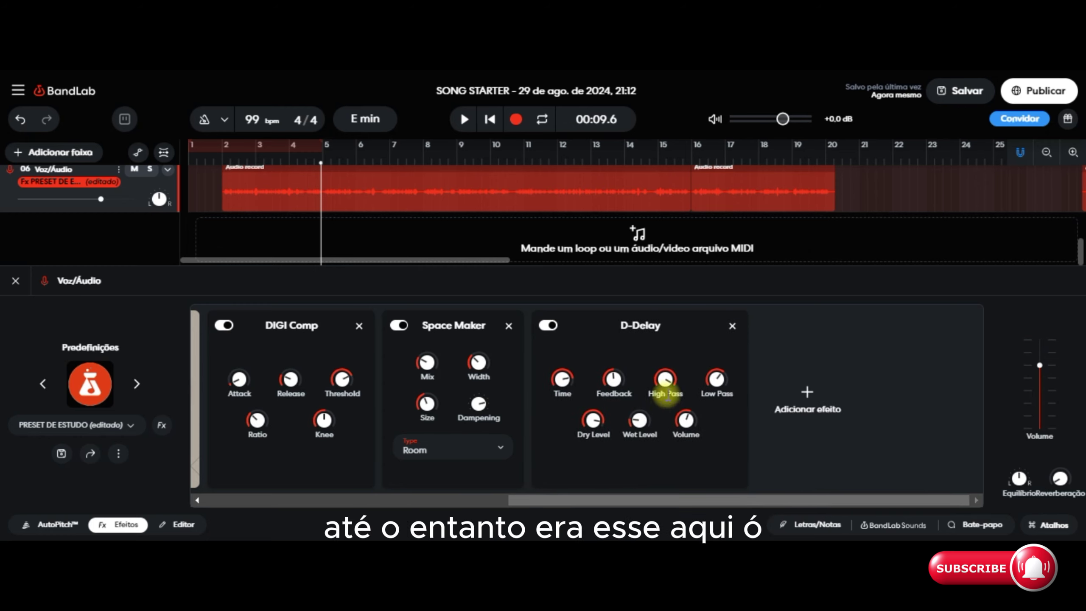
Move the Graphic EQ ahead of the DeEsser in the Voz/Áudio effects chain and save the preset PRESET DE ESTUDO
left_click_drag(572, 502, 278, 497)
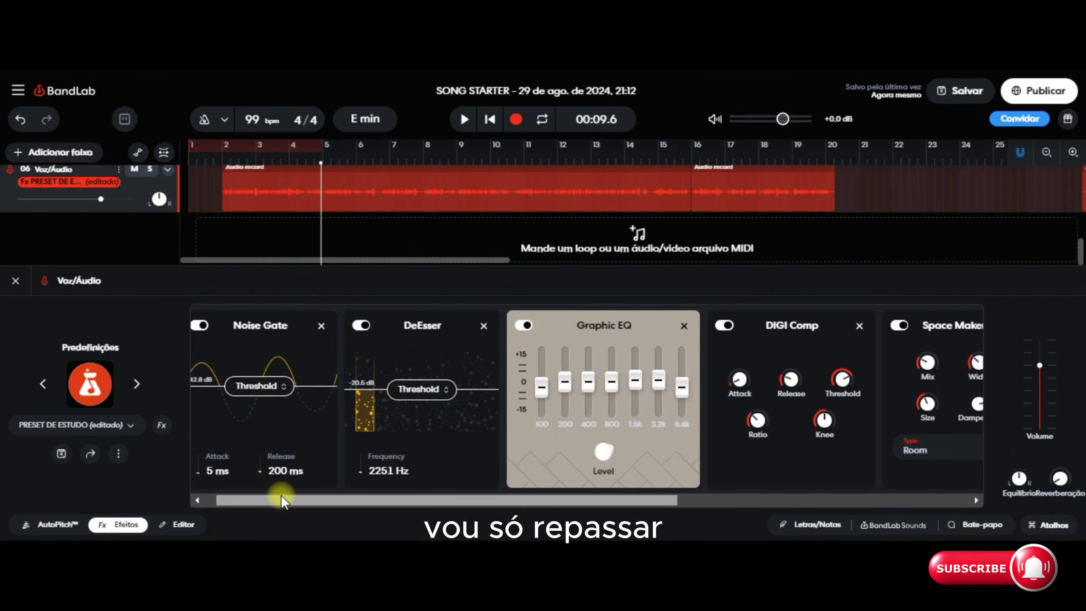
left_click_drag(631, 317, 518, 365)
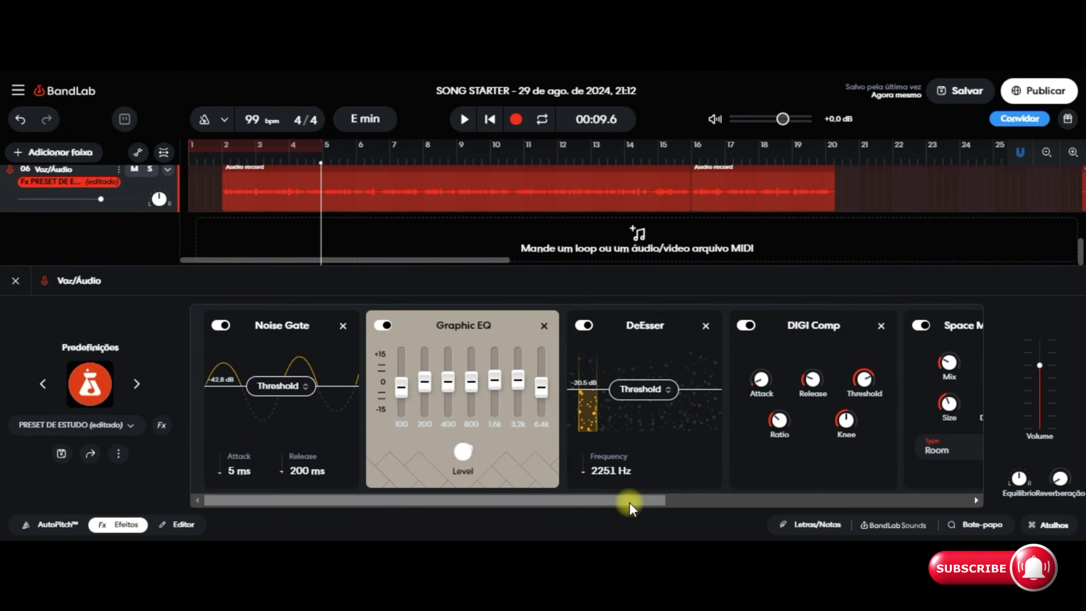
left_click_drag(635, 502, 53, 504)
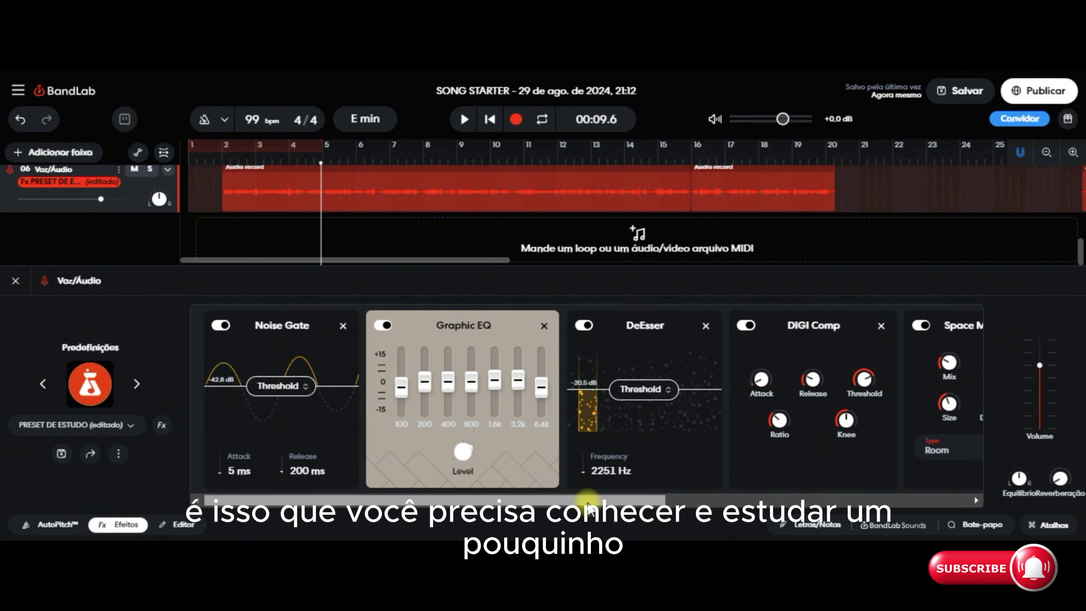
left_click_drag(589, 509, 499, 513)
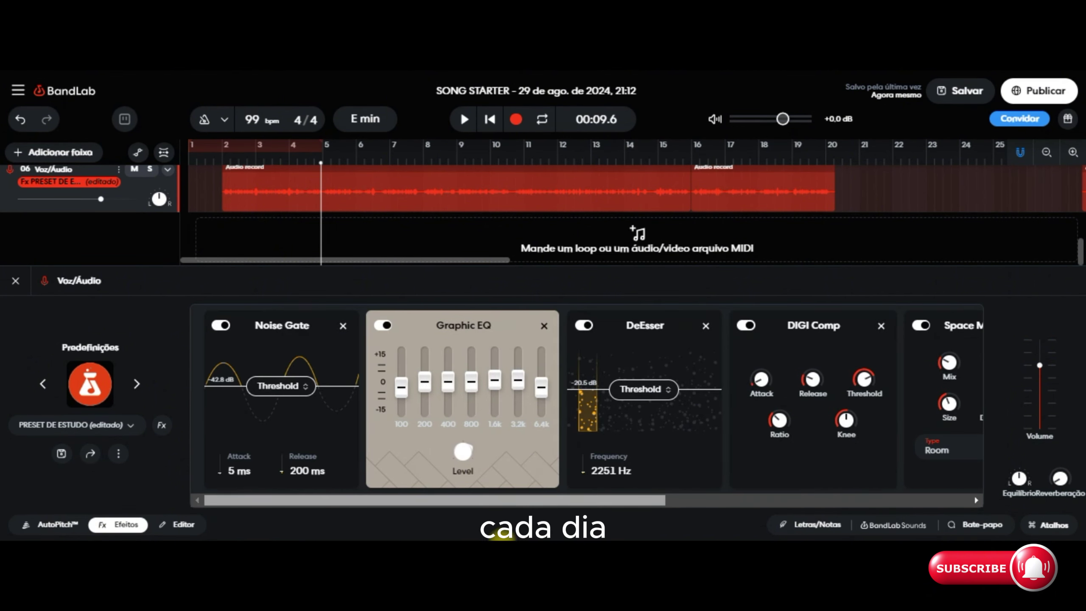
left_click(62, 455)
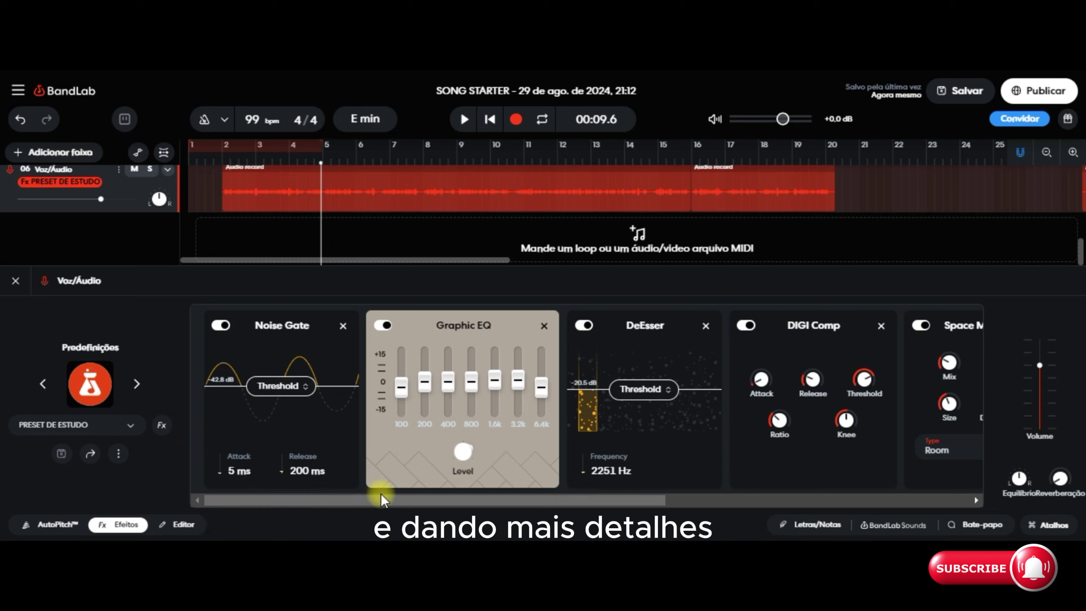
left_click_drag(555, 499, 412, 521)
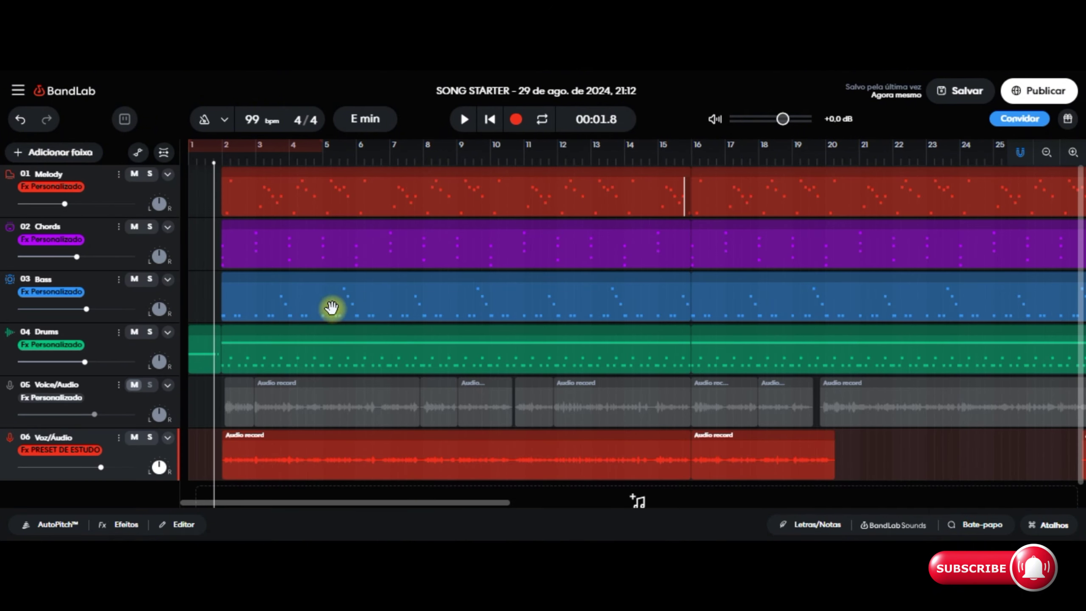
Play the full mix from just before bar 2, close the Voz/Áudio effects chain and stop playback
scroll(342, 303, "down", 1)
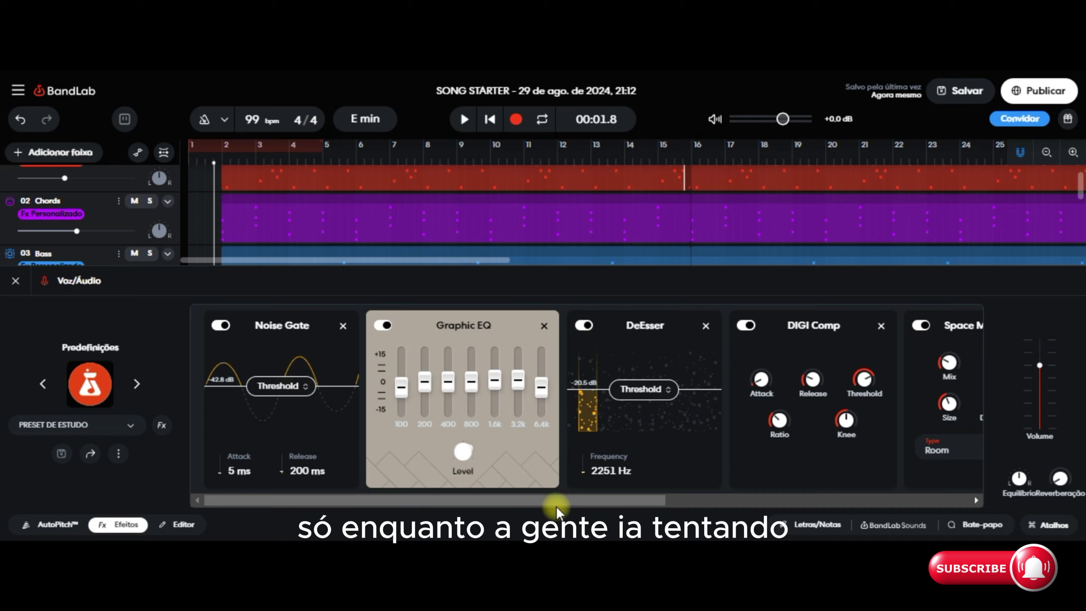
mouse_move(556, 508)
left_mouse_down()
mouse_move(726, 509)
mouse_move(551, 509)
left_mouse_up()
left_click(464, 119)
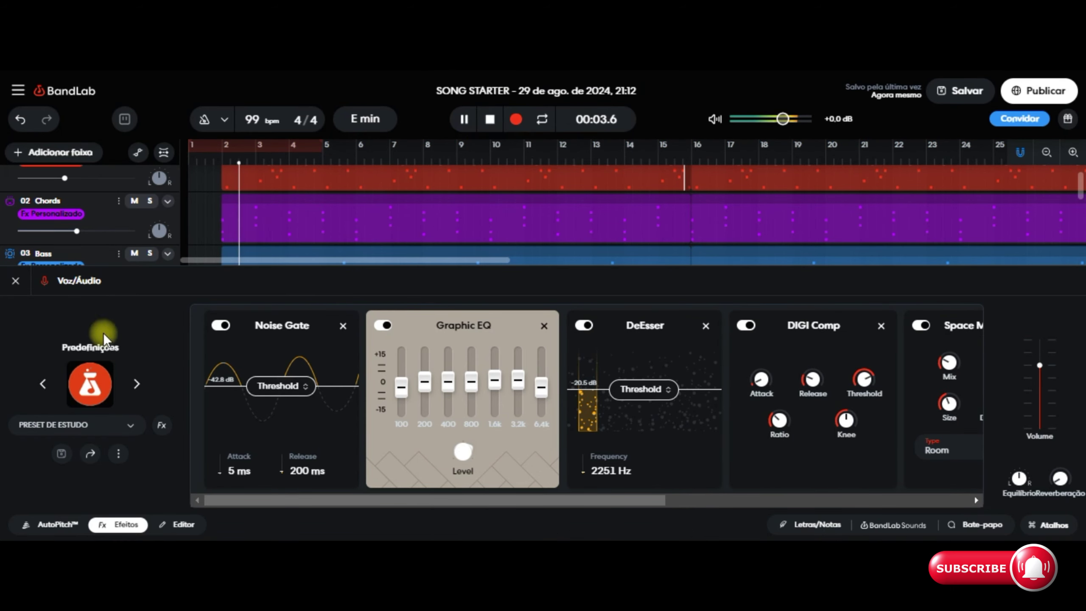
left_click(14, 282)
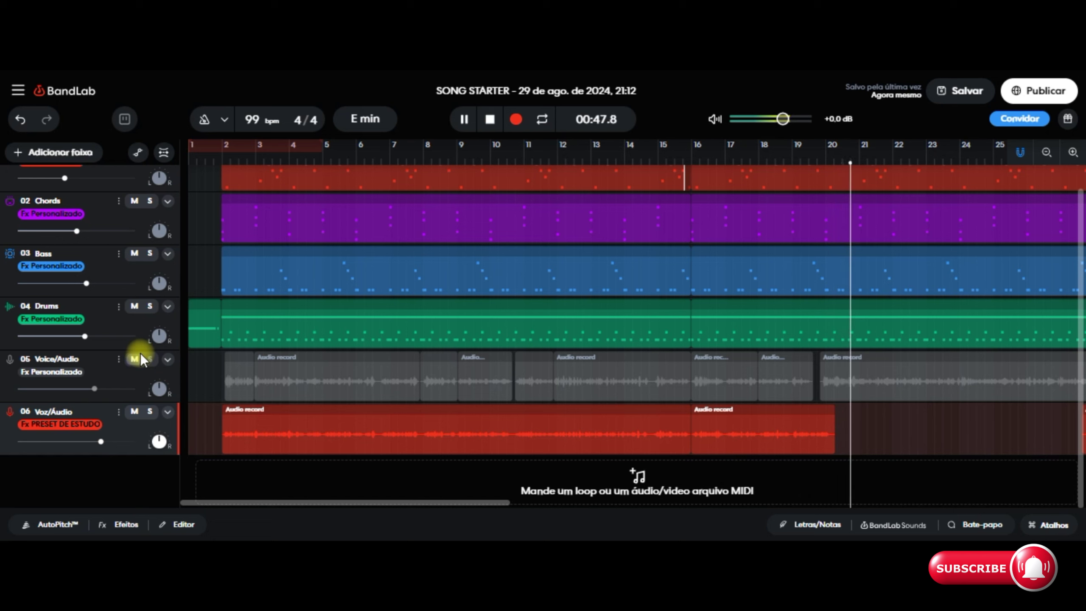
key("space")
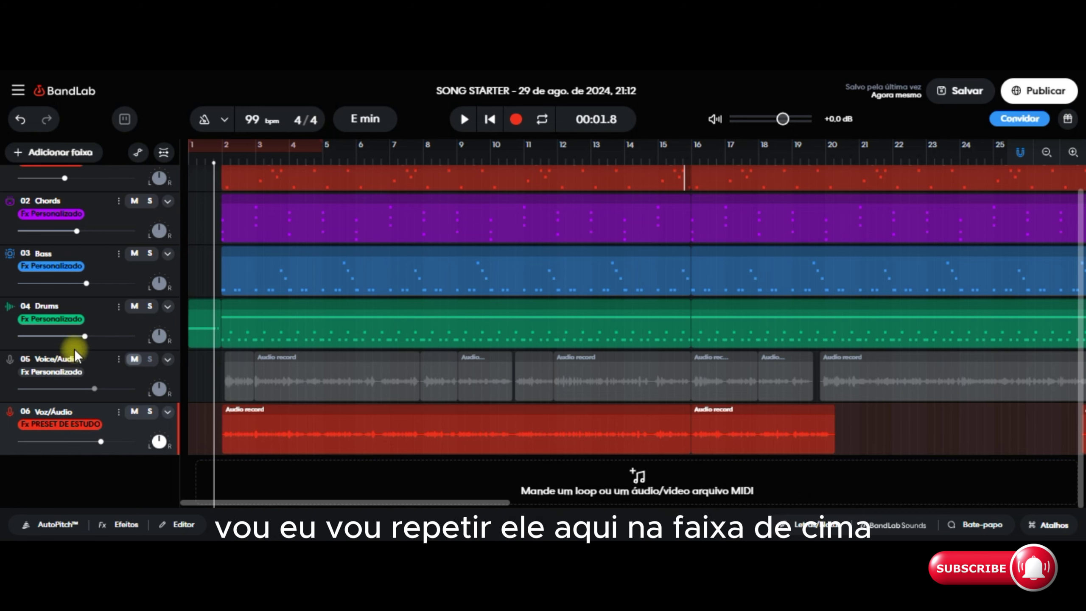
Select the Voice/Audio track 05 again and review the whole arrangement, from its end back to the start and across all tracks
left_click(81, 361)
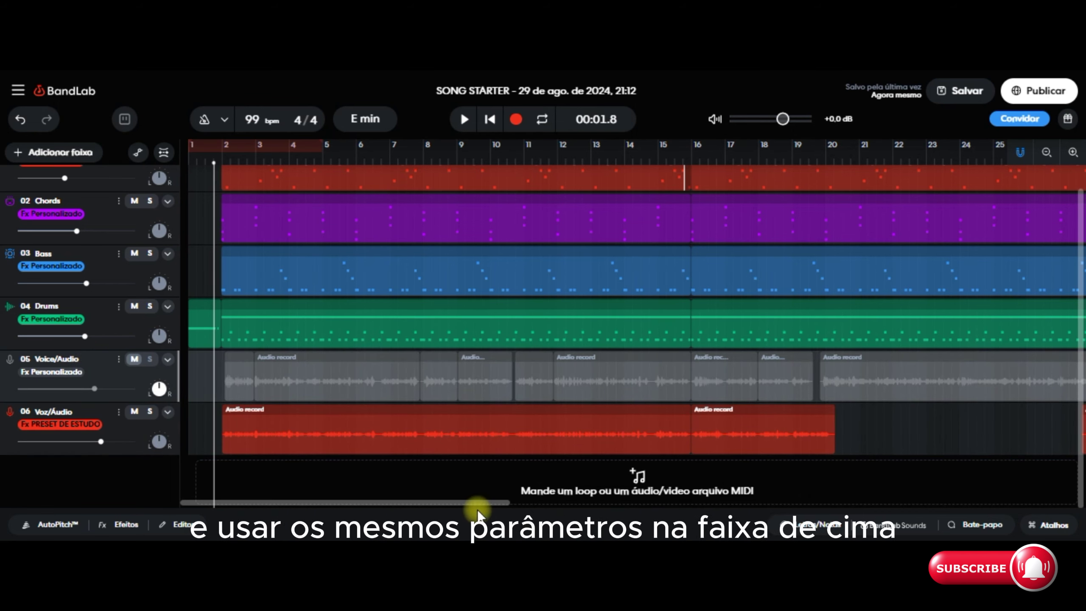
scroll(581, 504, "right", 5)
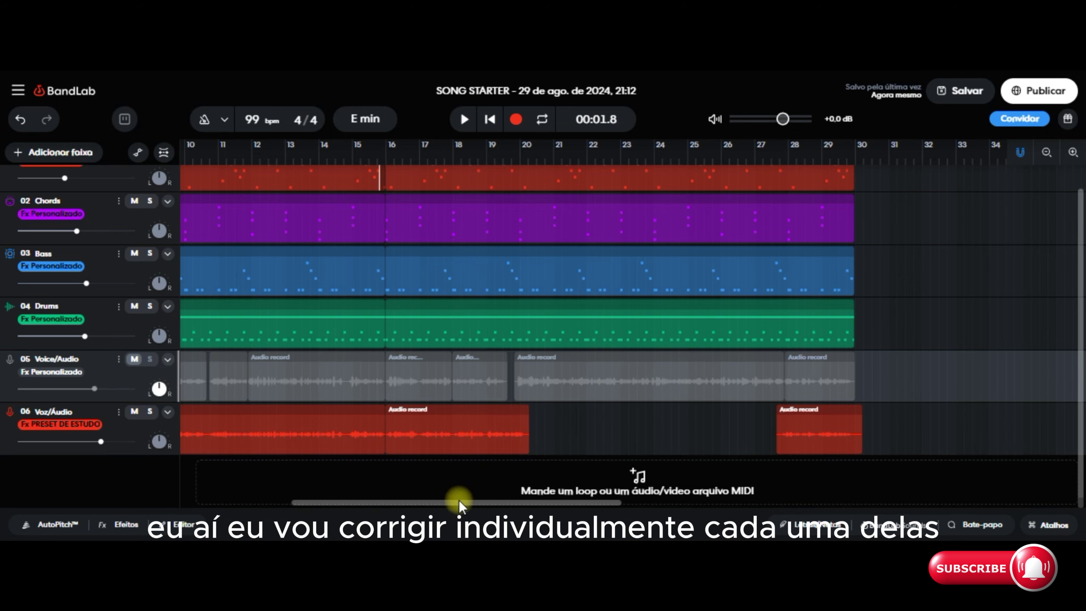
left_click_drag(458, 500, 427, 501)
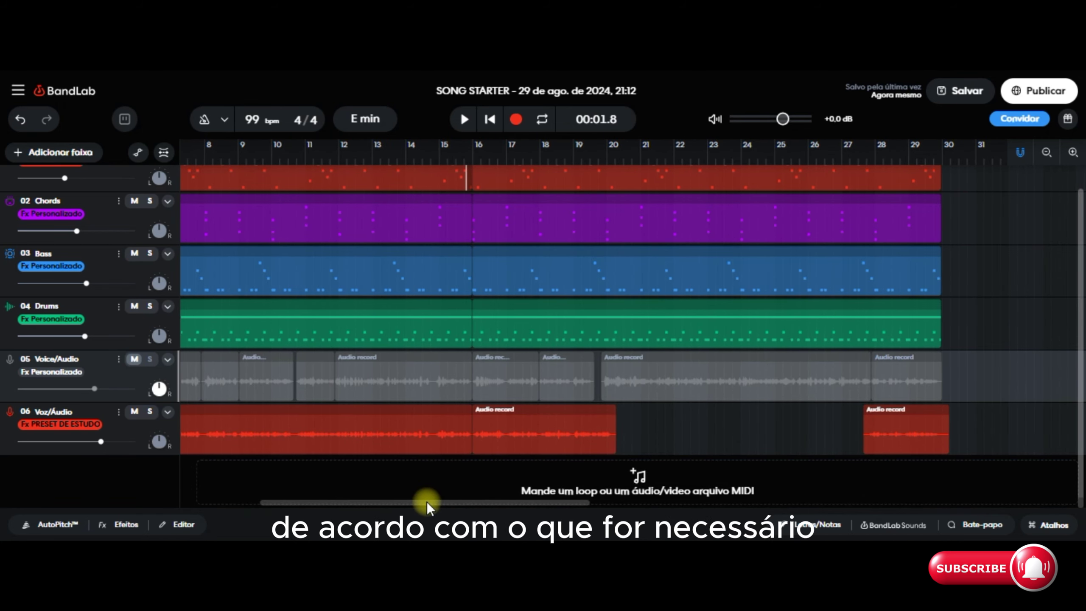
left_click_drag(425, 502, 344, 503)
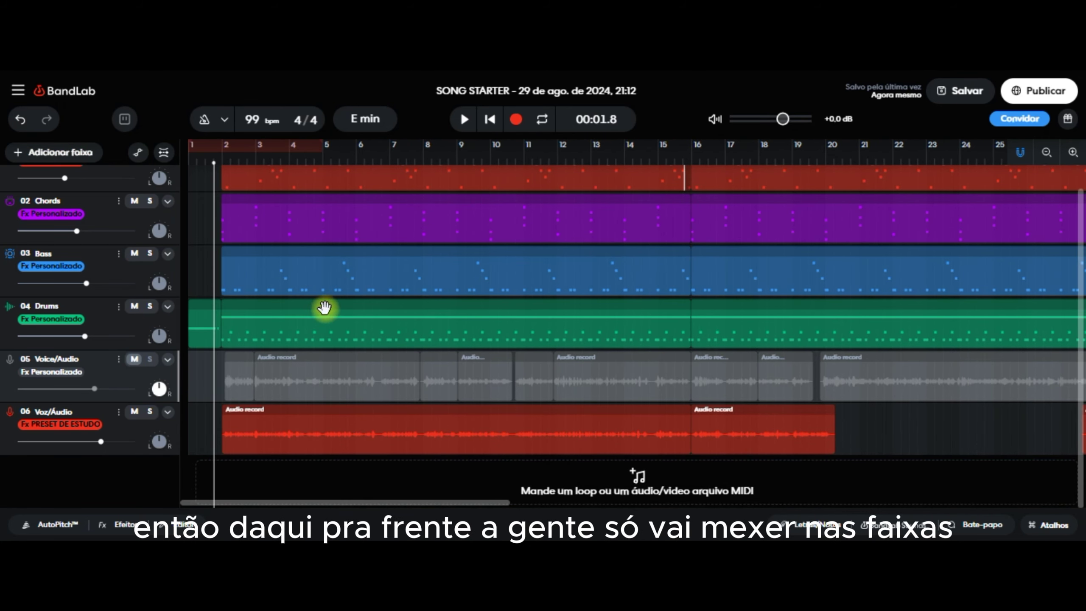
scroll(690, 323, "up", 1)
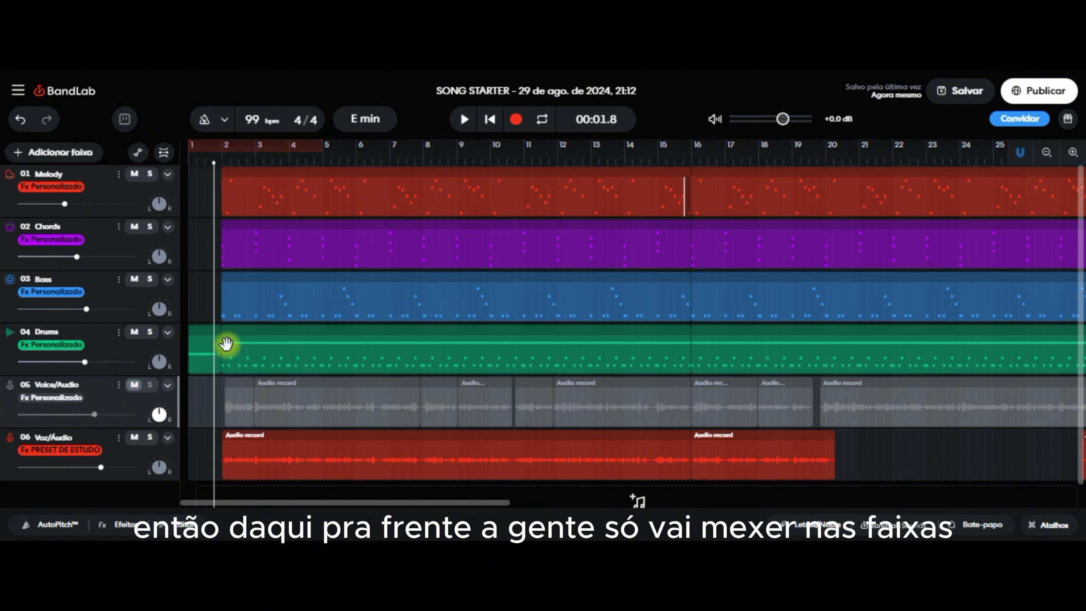
scroll(436, 320, "down", 1)
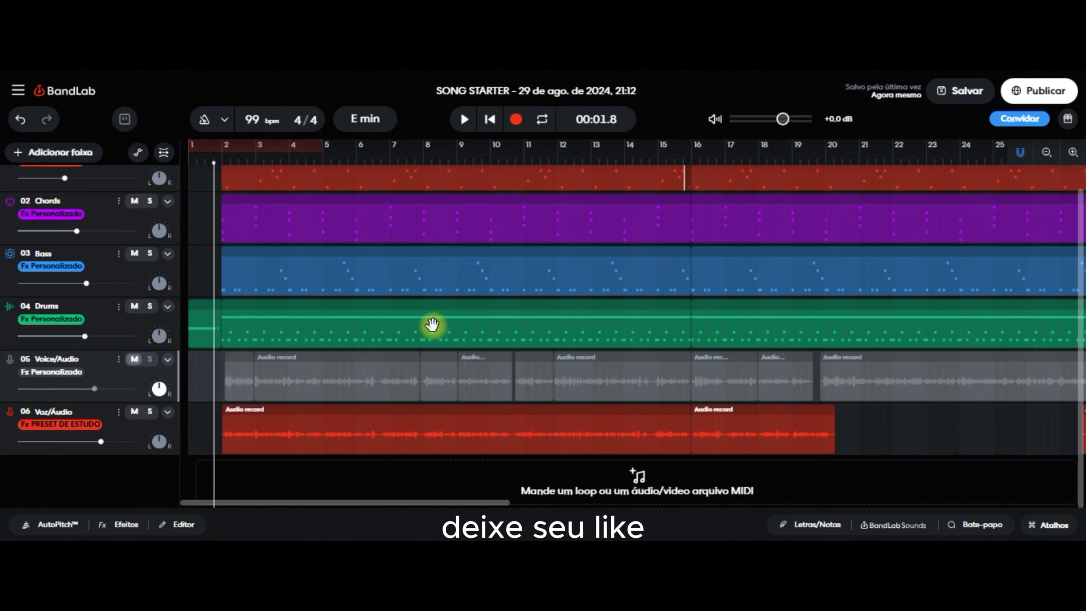